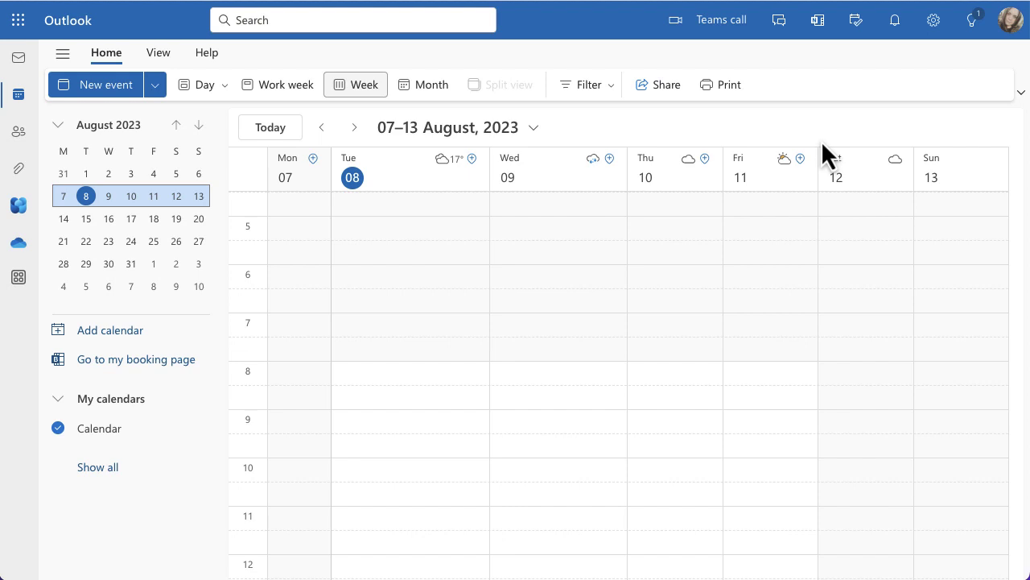
# Switch the calendar to the work week view and turn off dynamic column widths in the calendar settings.
pyautogui.click(283, 87)
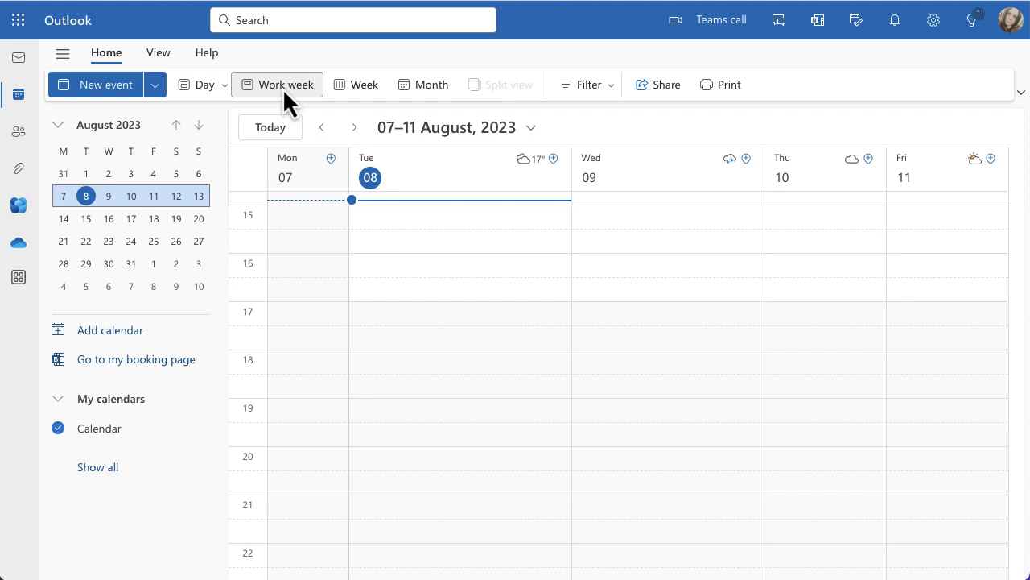
pyautogui.click(934, 21)
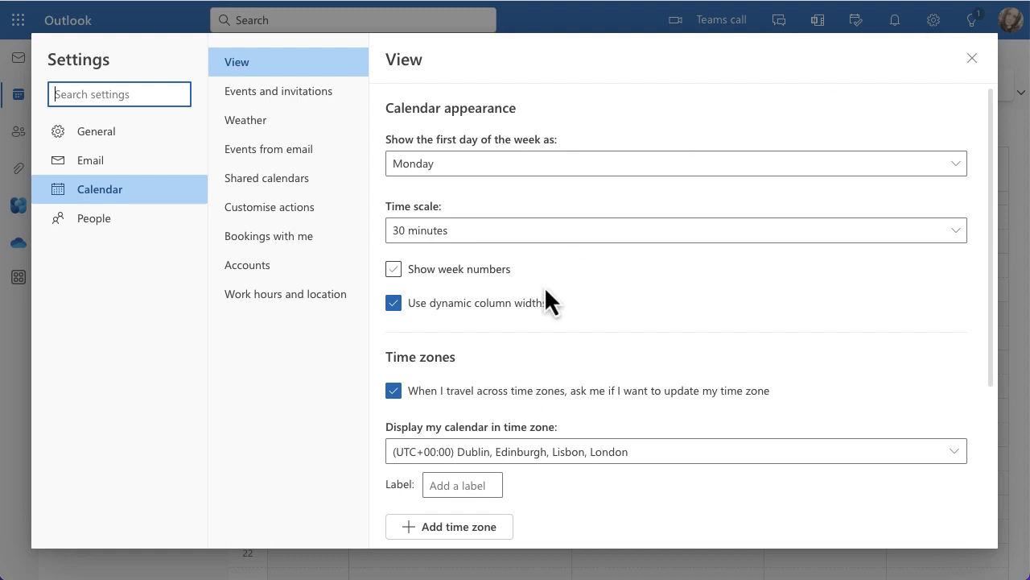
pyautogui.click(394, 303)
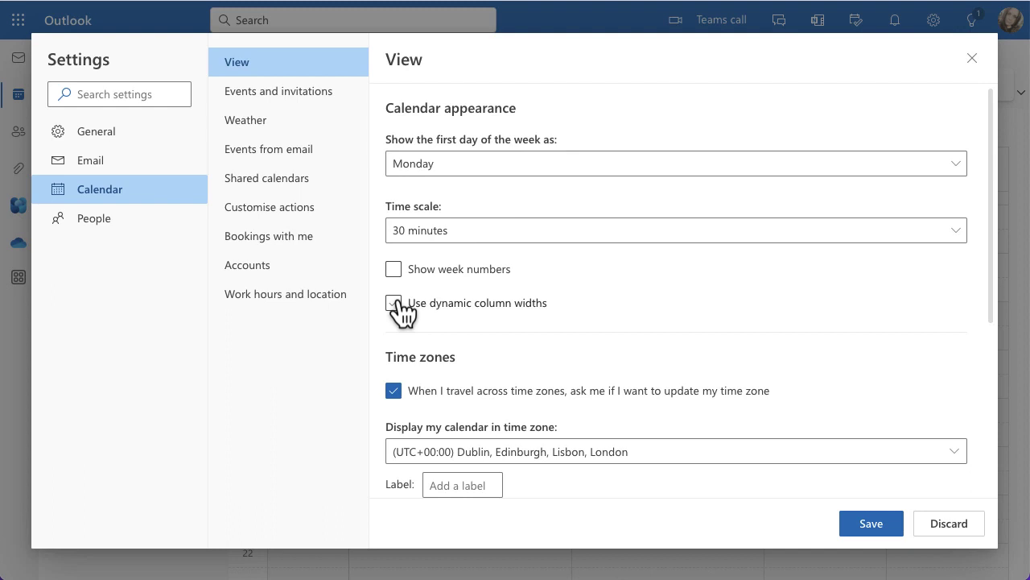
# Add the time zone of Charlotte, North Carolina as an additional calendar time zone.
pyautogui.scroll(-3, 613, 386)
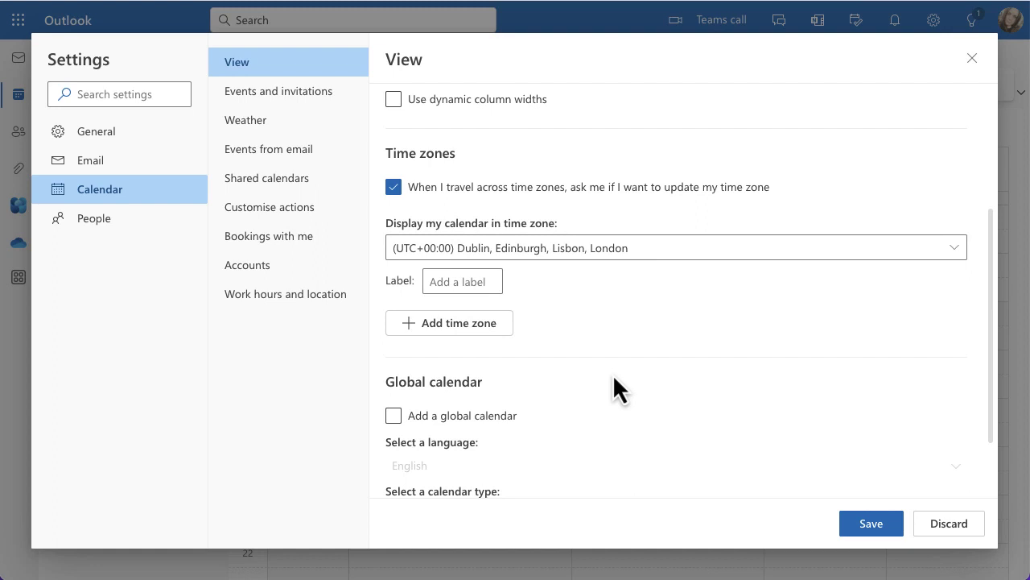
pyautogui.click(449, 327)
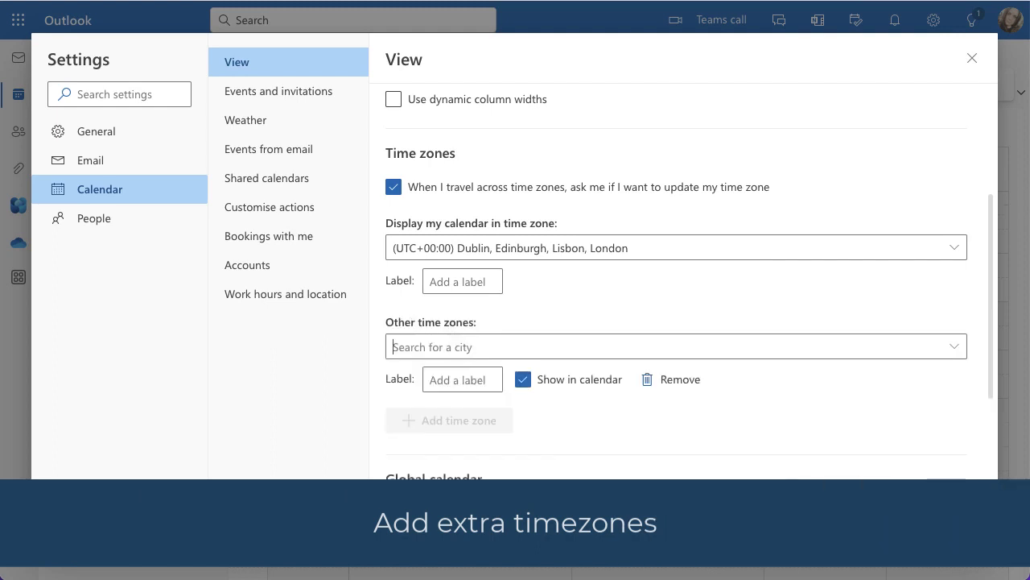
pyautogui.write('charlotte')
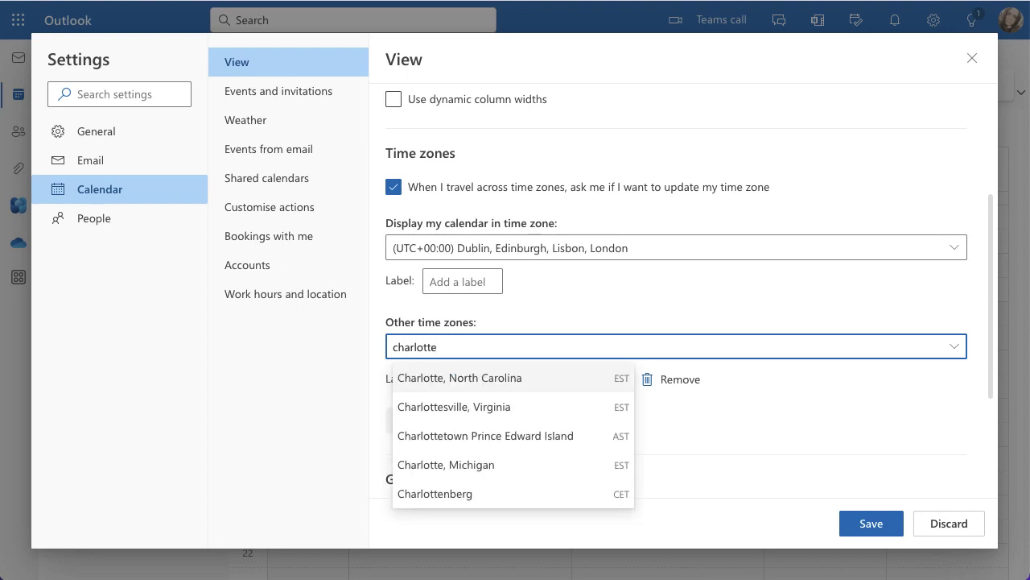
pyautogui.click(421, 377)
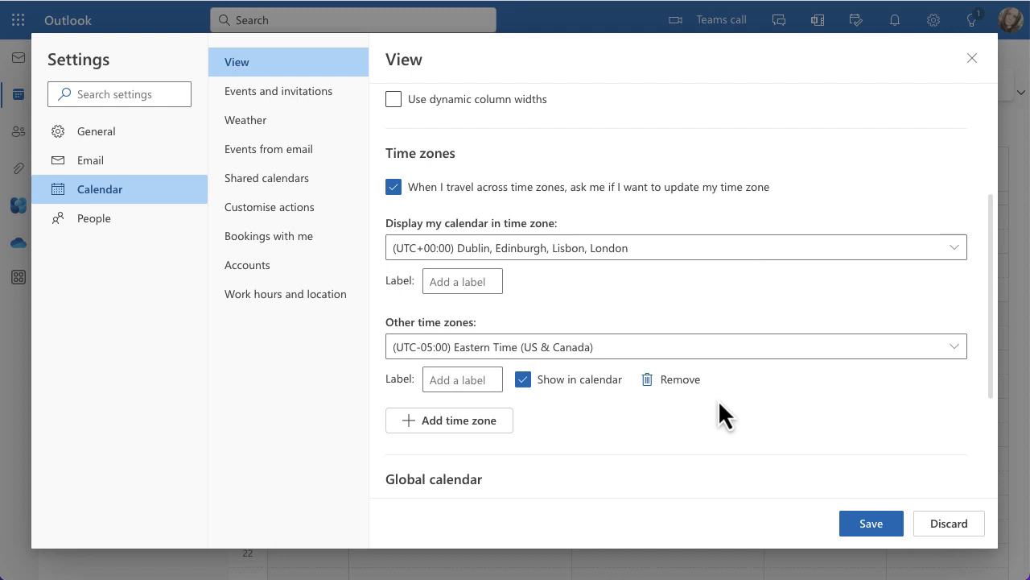
pyautogui.scroll(-3, 718, 402)
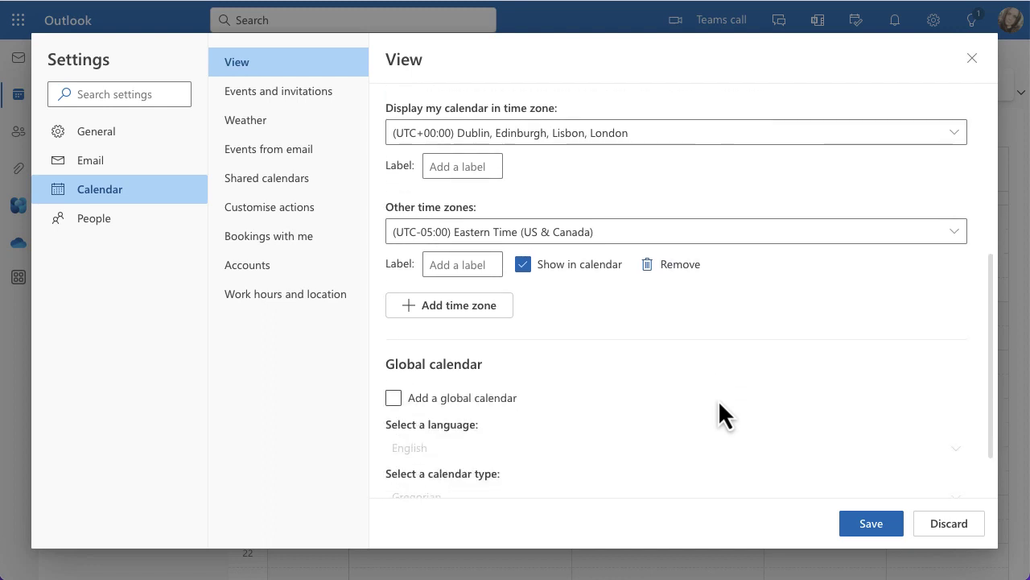
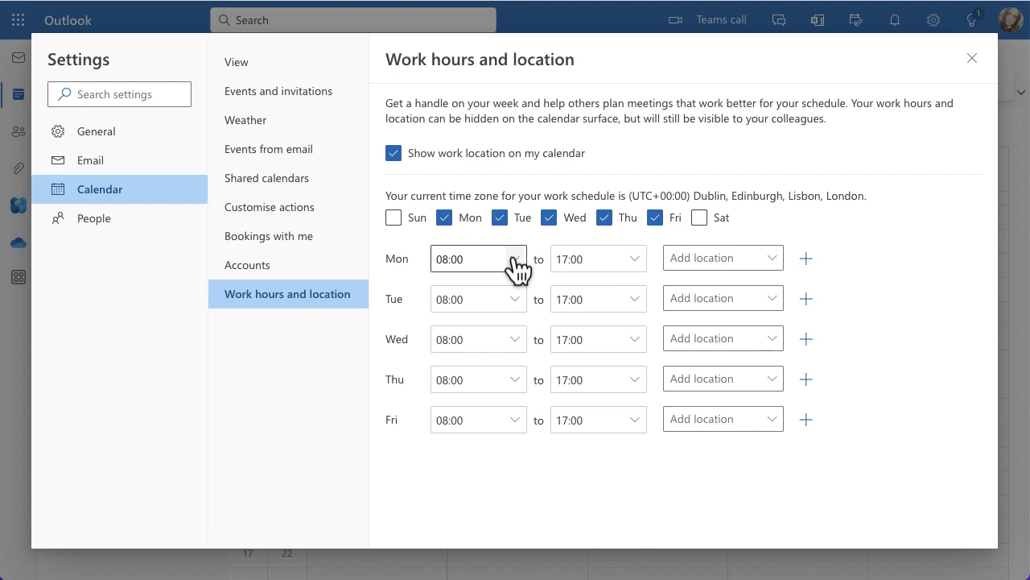
# Set the work hours to start at 09:00 from Monday to Friday, then save and close the settings.
pyautogui.click(517, 269)
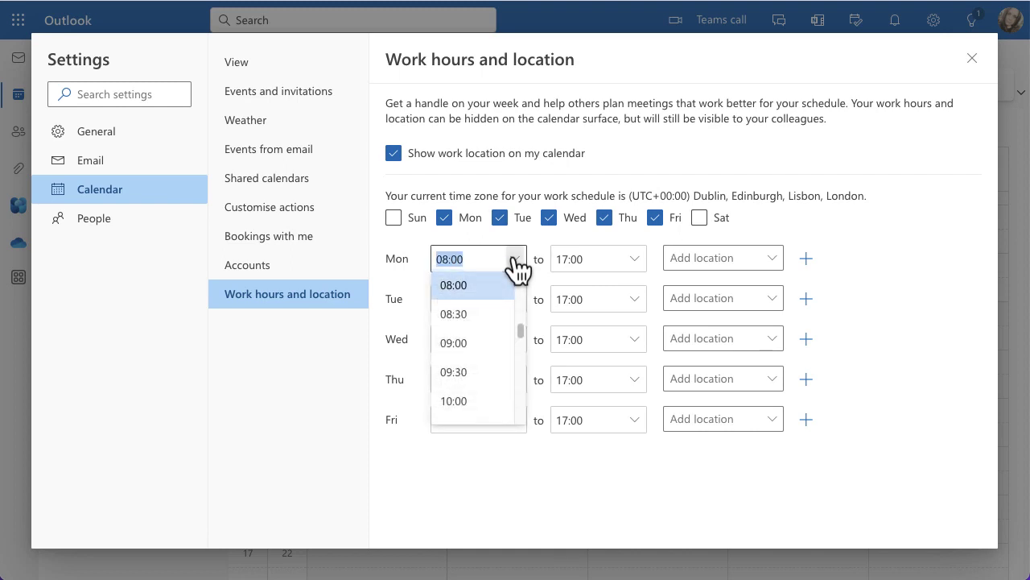
pyautogui.click(467, 346)
pyautogui.click(522, 308)
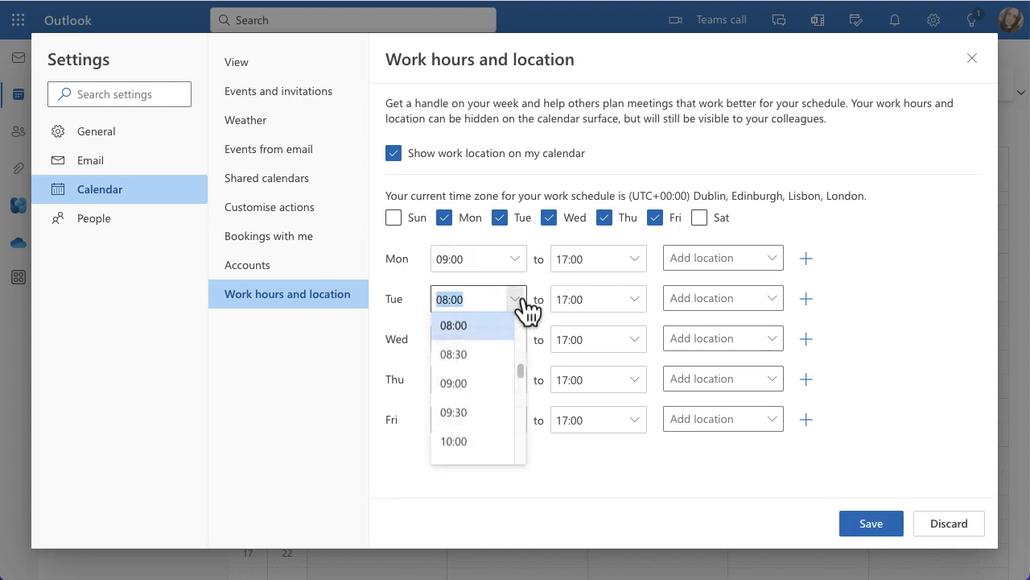
pyautogui.click(488, 385)
pyautogui.click(520, 342)
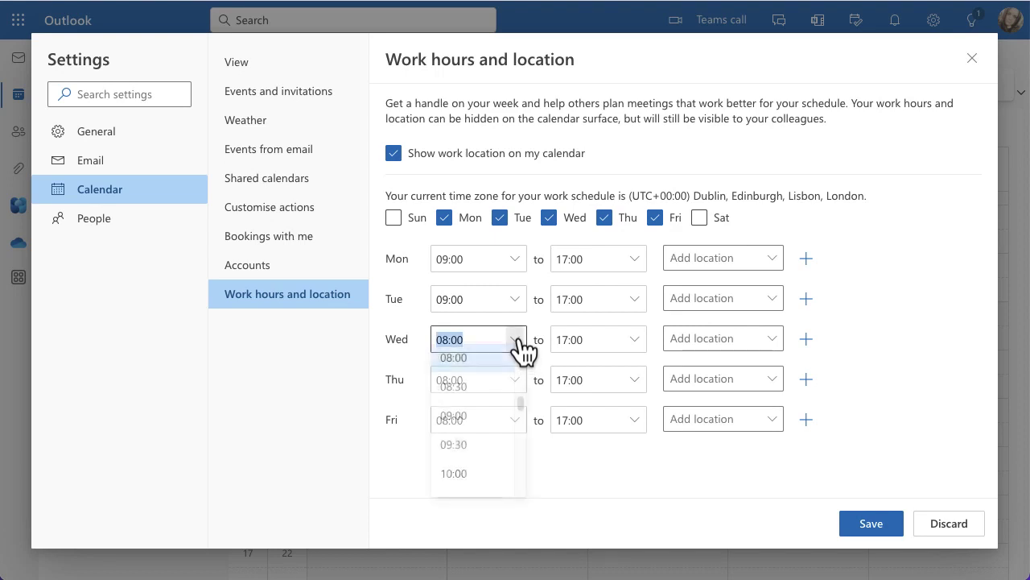
pyautogui.click(488, 422)
pyautogui.click(516, 382)
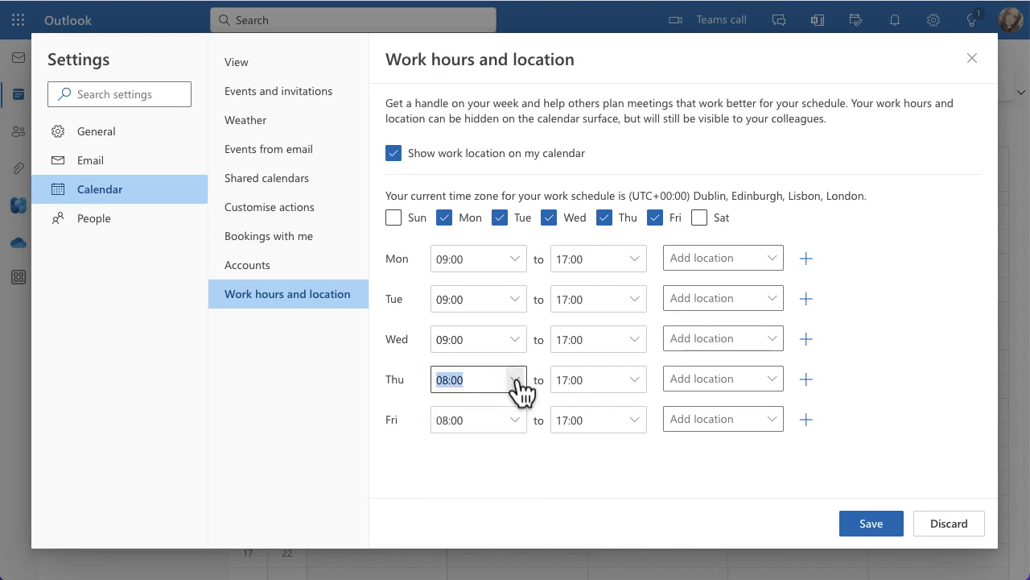
pyautogui.click(487, 467)
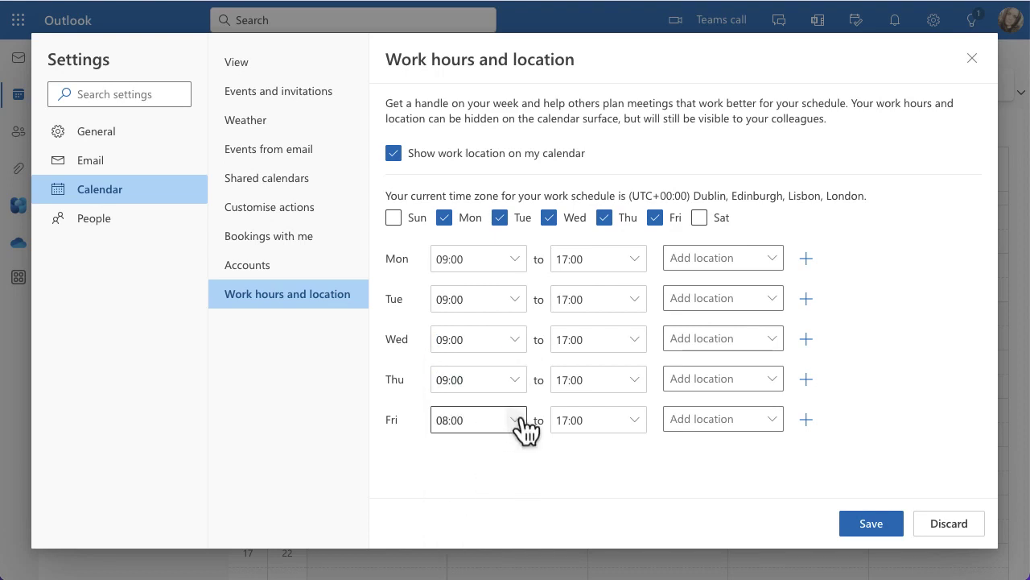
pyautogui.click(518, 423)
pyautogui.click(487, 327)
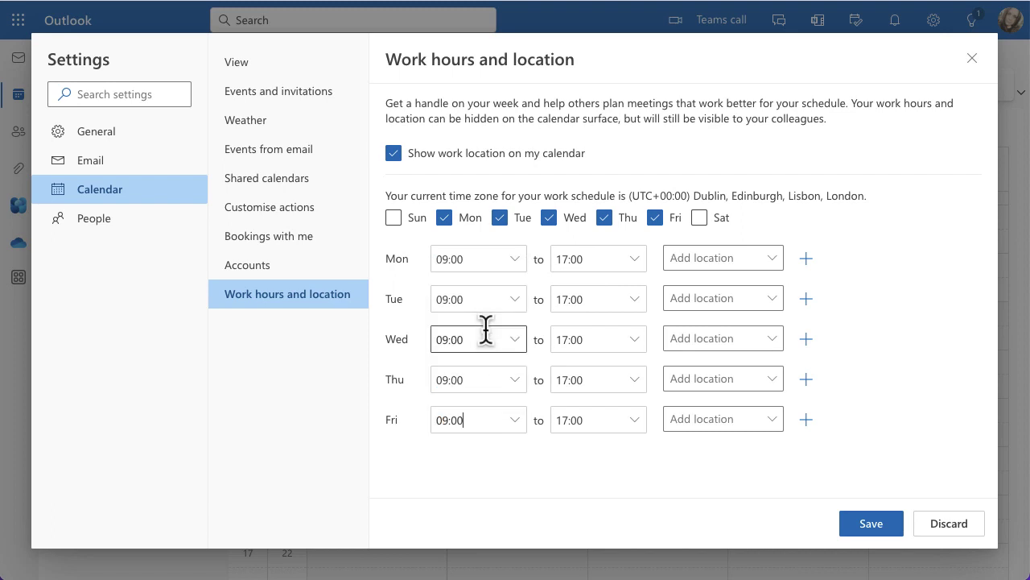
pyautogui.click(861, 523)
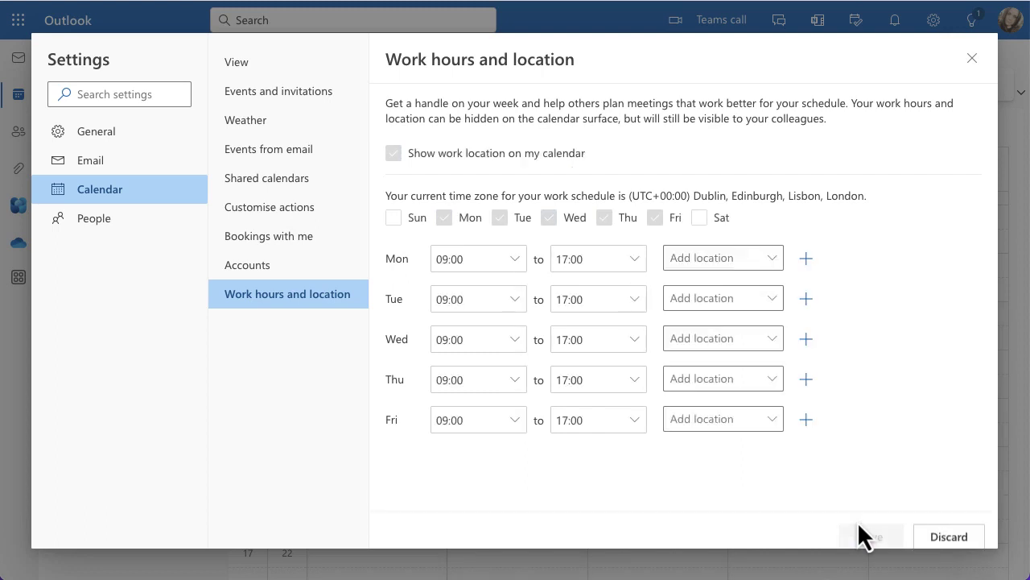
pyautogui.click(972, 58)
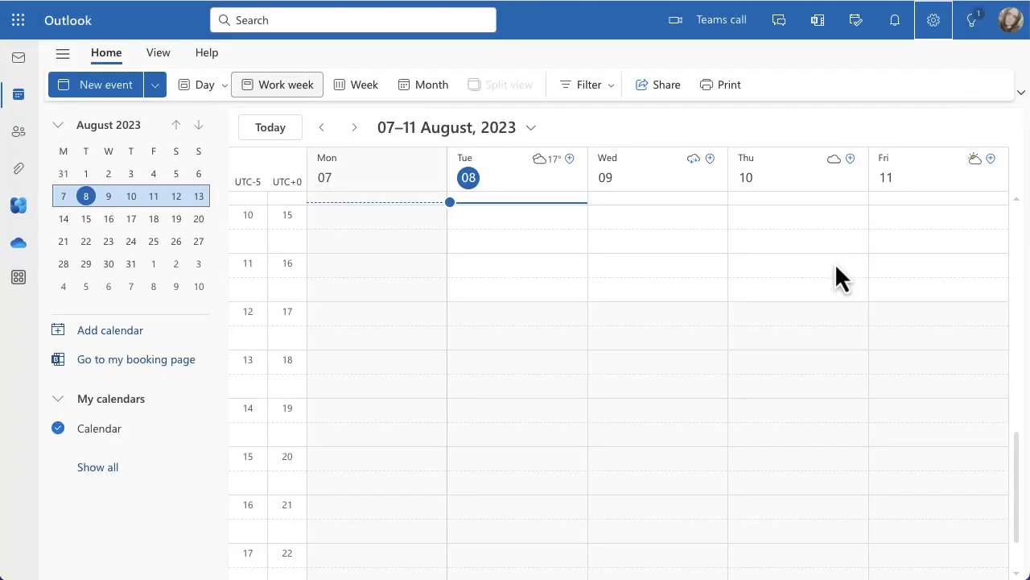
# Create an event titled Lunch on Monday 7 August 2023 from 12:00 to 13:00.
pyautogui.scroll(5, 835, 265)
pyautogui.scroll(-3, 835, 265)
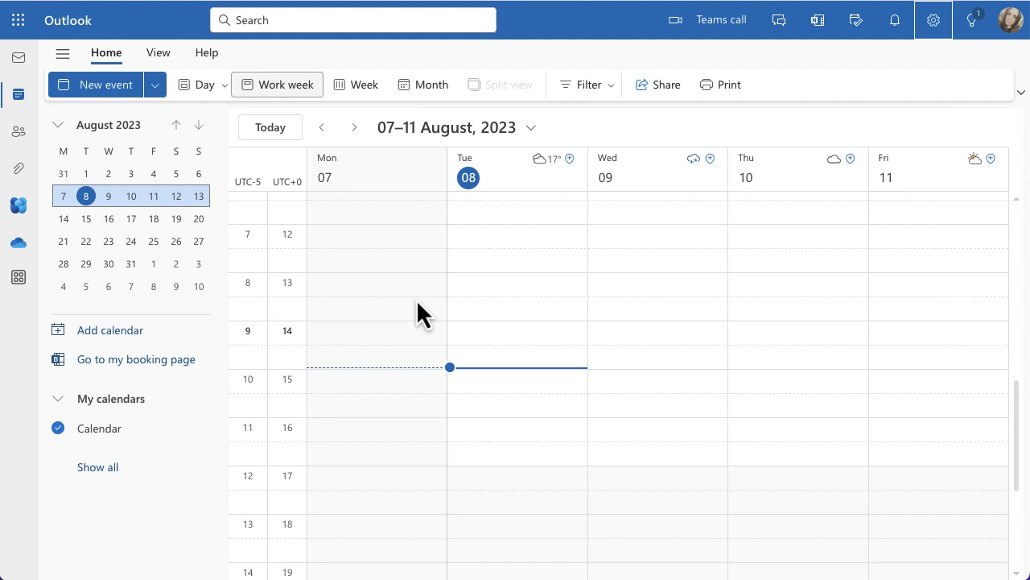
pyautogui.doubleClick(403, 239)
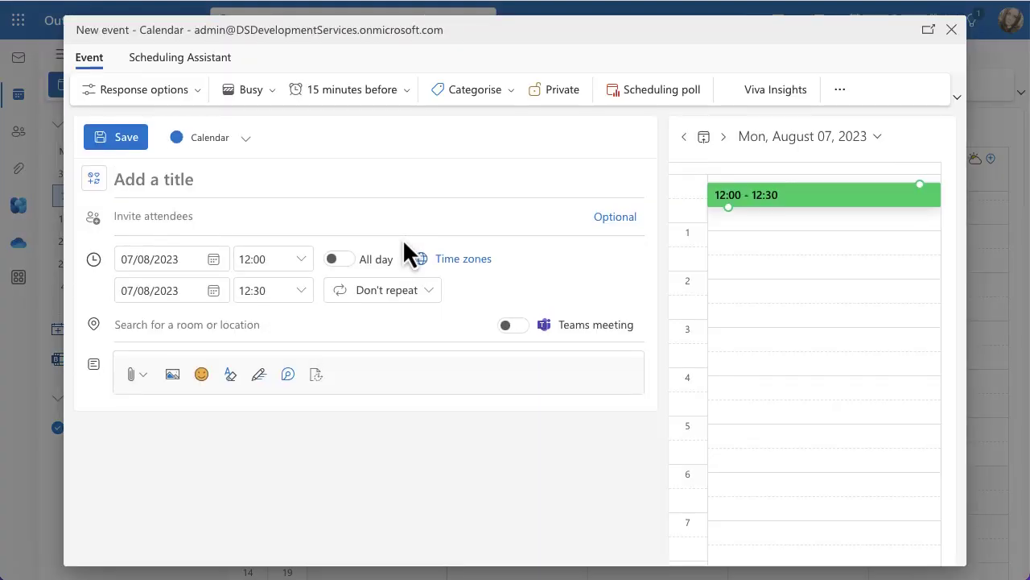
pyautogui.click(302, 291)
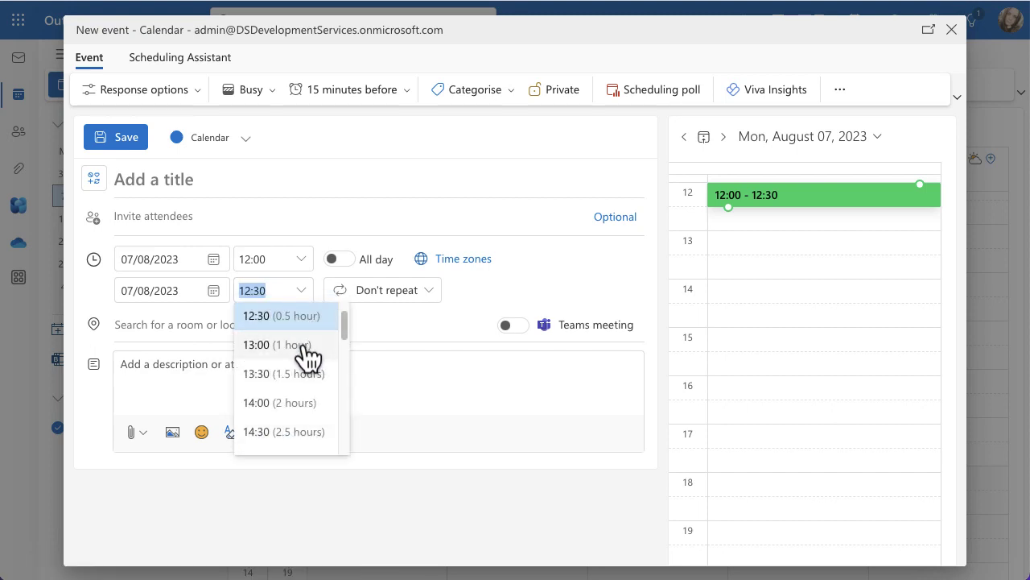
pyautogui.click(304, 346)
pyautogui.click(151, 178)
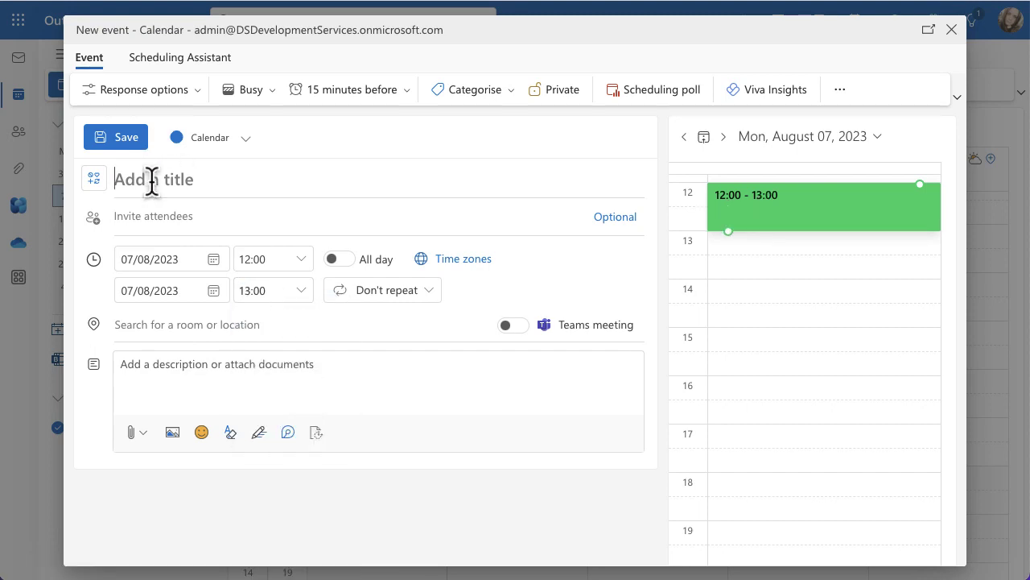
pyautogui.write('Lunch')
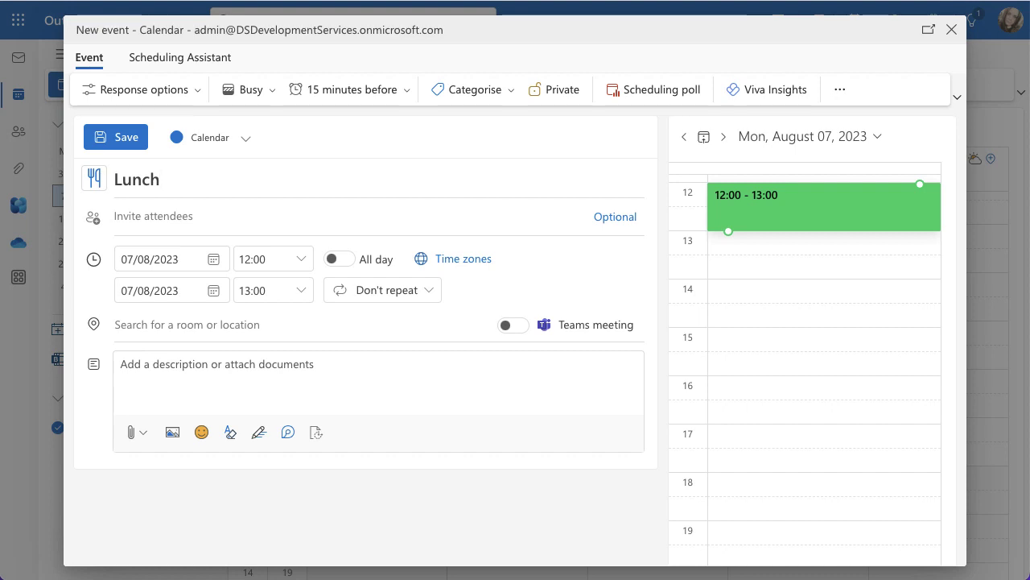
# Make the Lunch event repeat daily, excluding Saturday and Sunday.
pyautogui.click(426, 291)
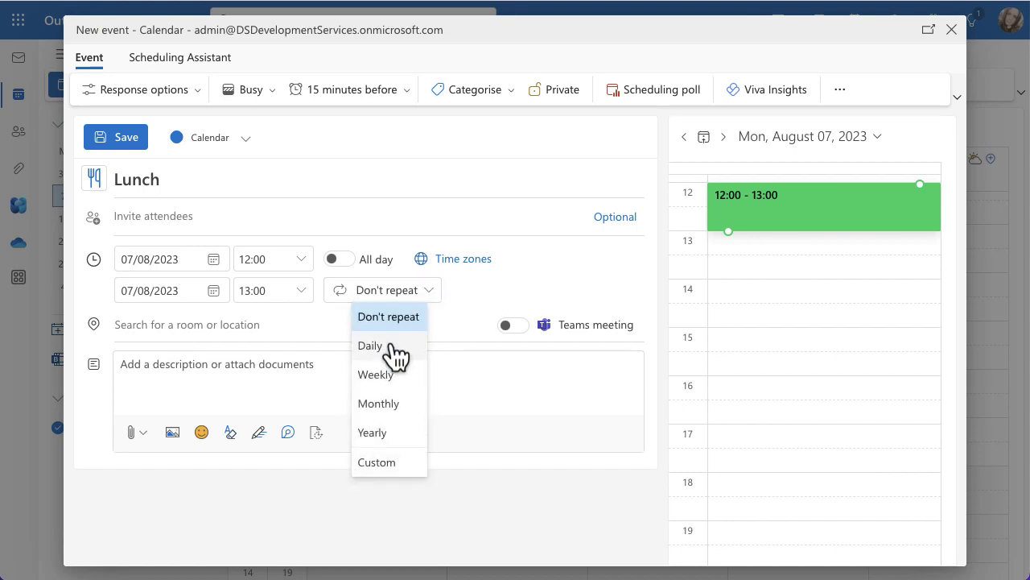
pyautogui.click(371, 346)
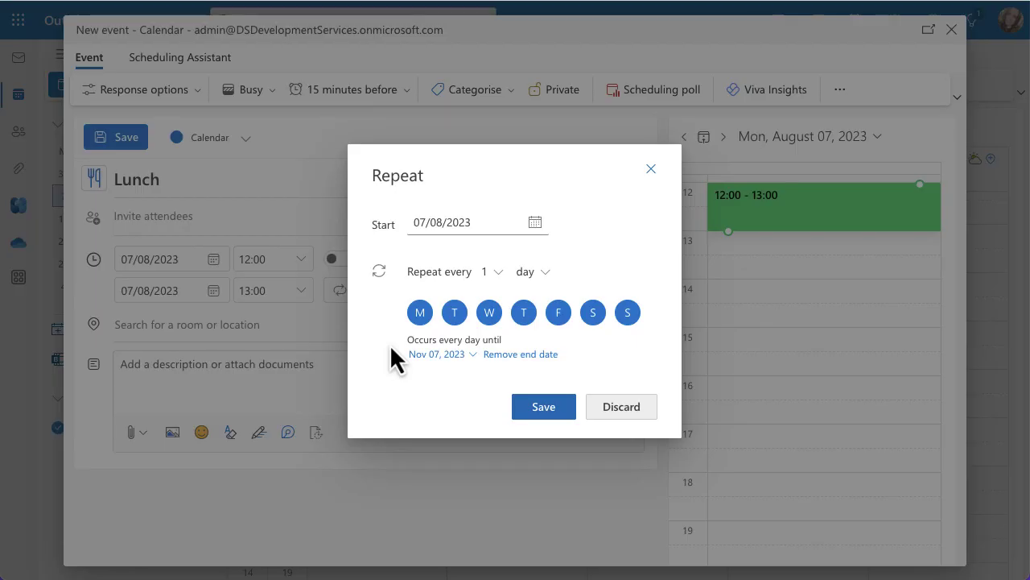
pyautogui.click(593, 312)
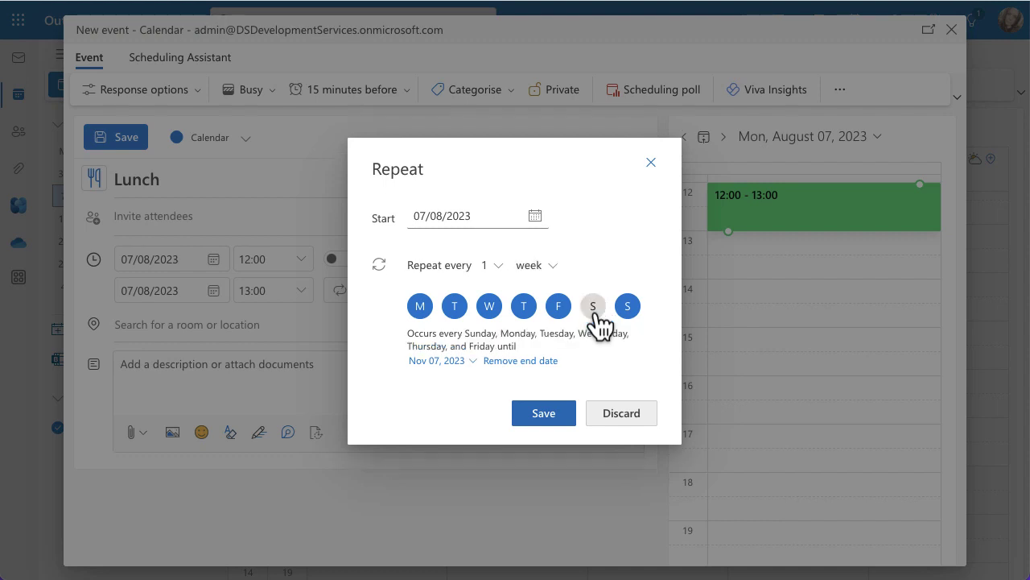
pyautogui.click(627, 314)
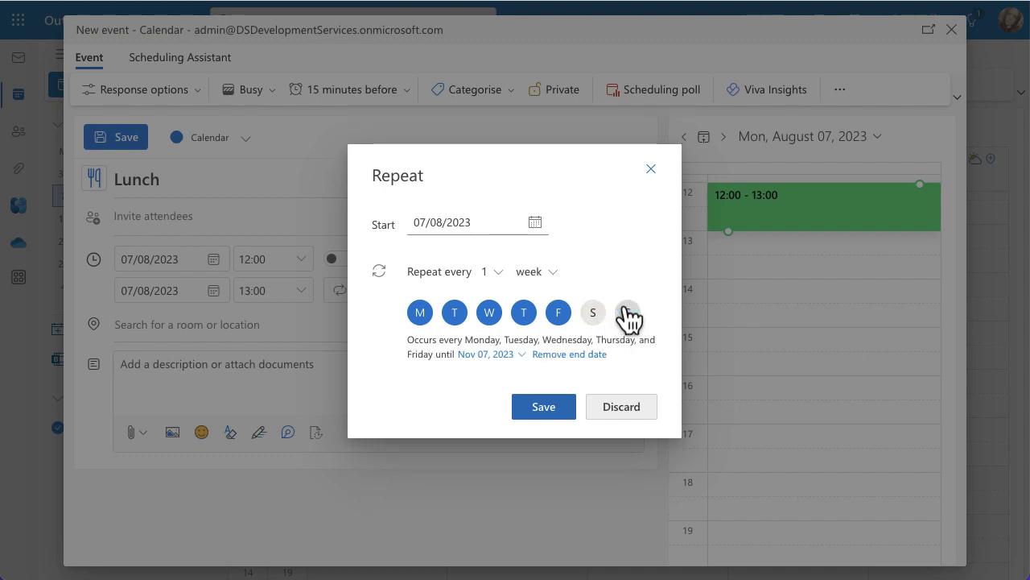
# Change the repeat unit back to day and exclude Saturday and Sunday again.
pyautogui.click(499, 272)
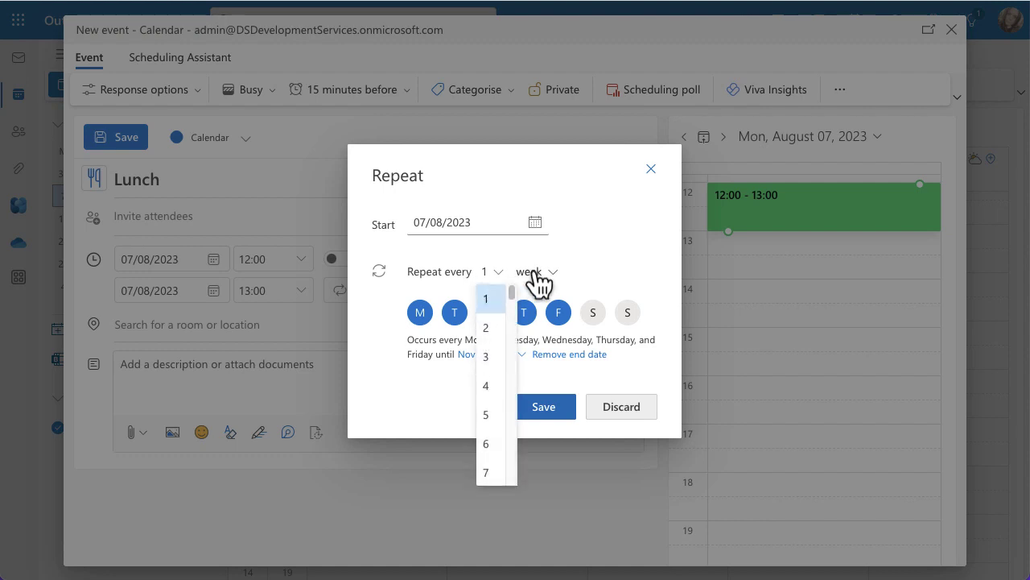
pyautogui.click(531, 275)
pyautogui.click(531, 300)
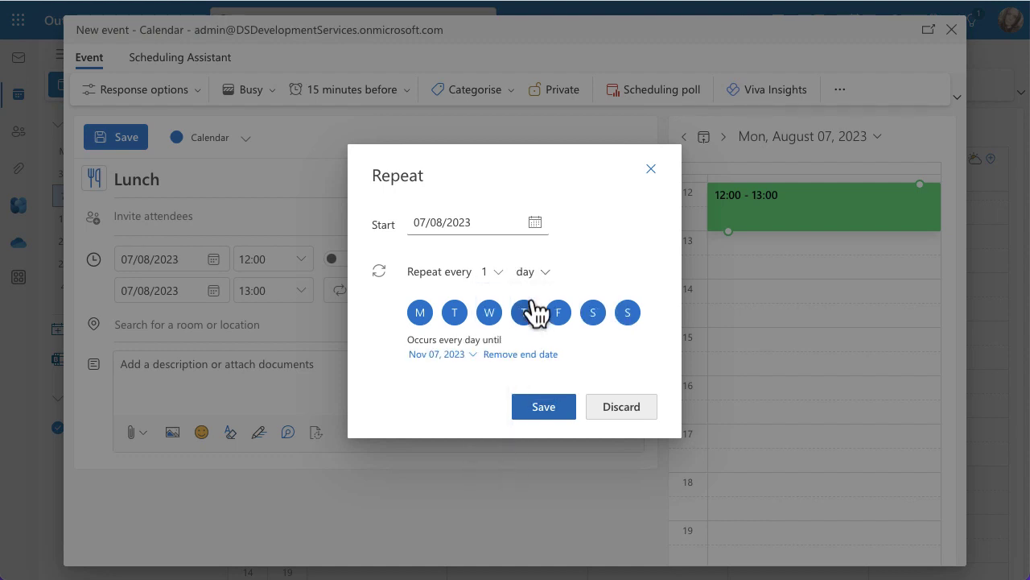
pyautogui.click(595, 316)
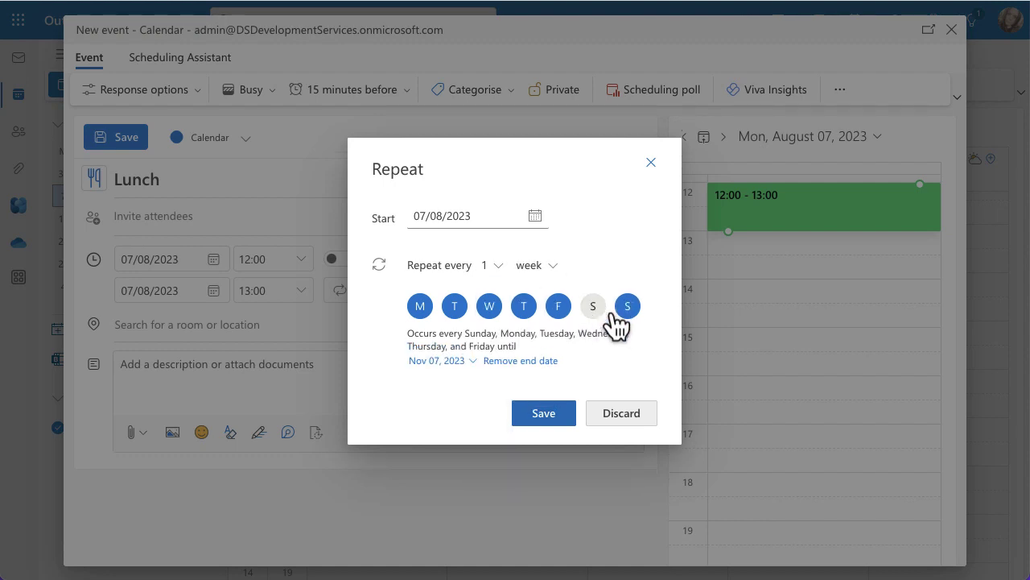
pyautogui.click(627, 306)
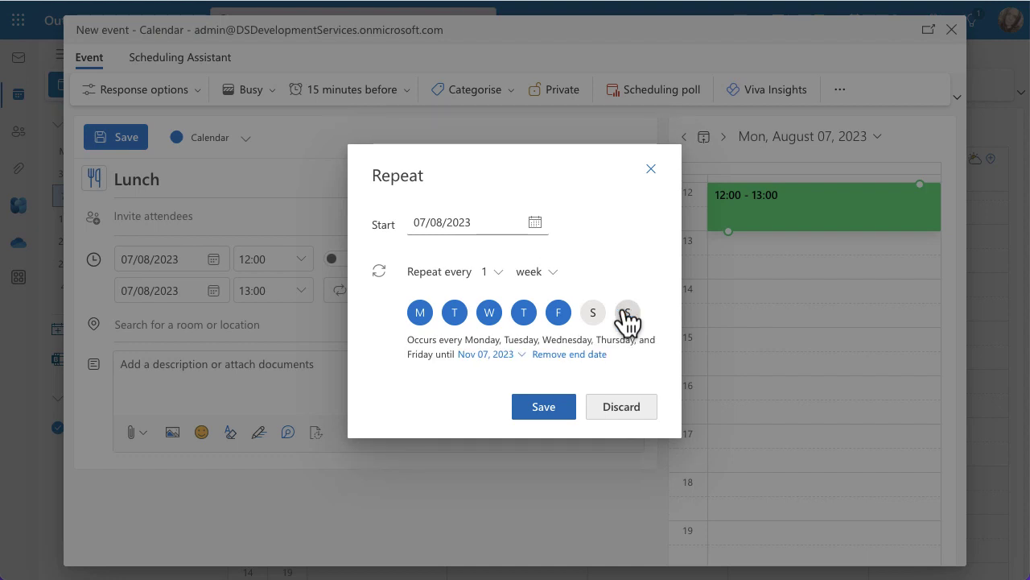
# Remove the end date from the repeat pattern and save the recurring Lunch event.
pyautogui.click(569, 354)
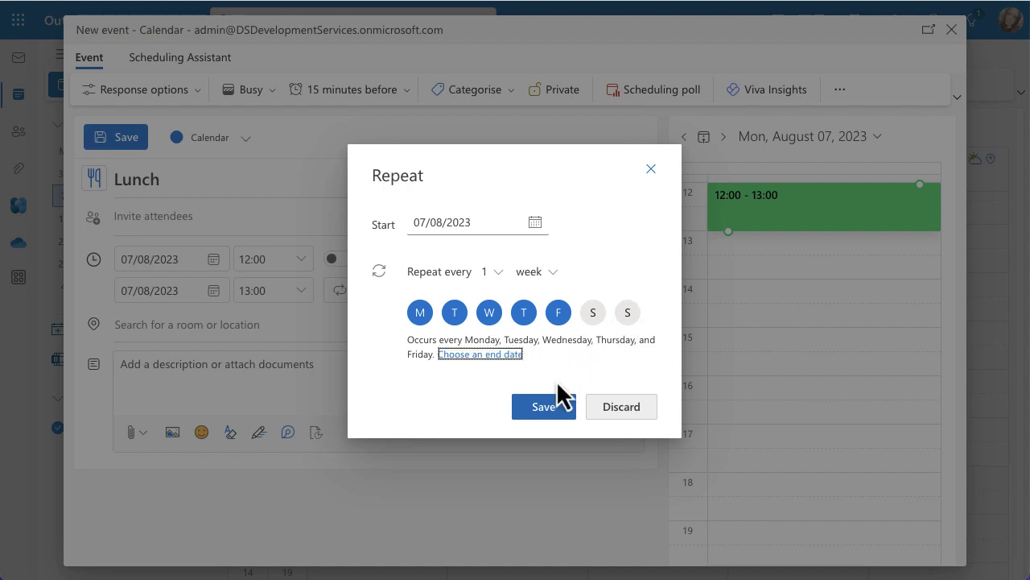
pyautogui.click(548, 409)
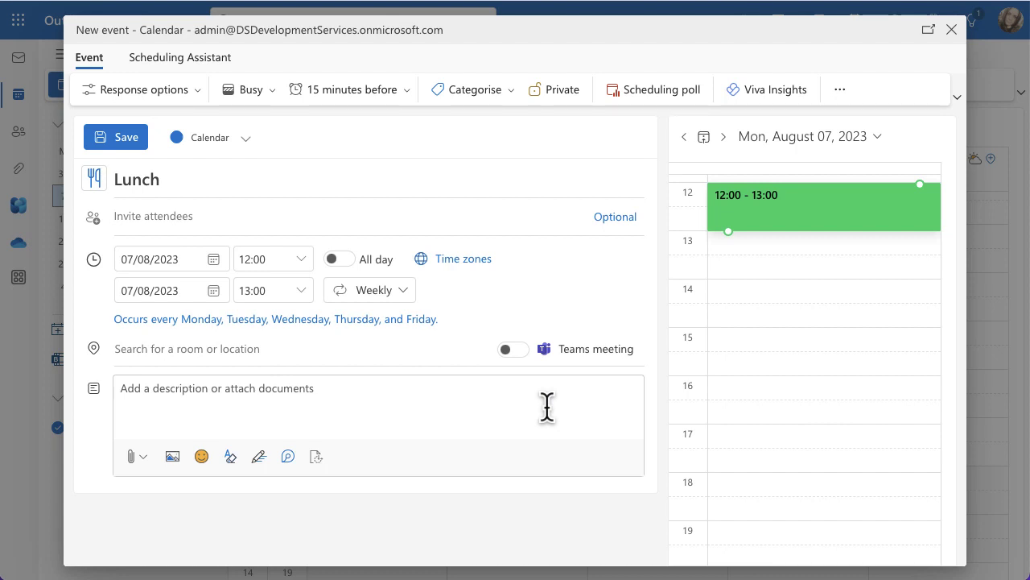
pyautogui.click(124, 140)
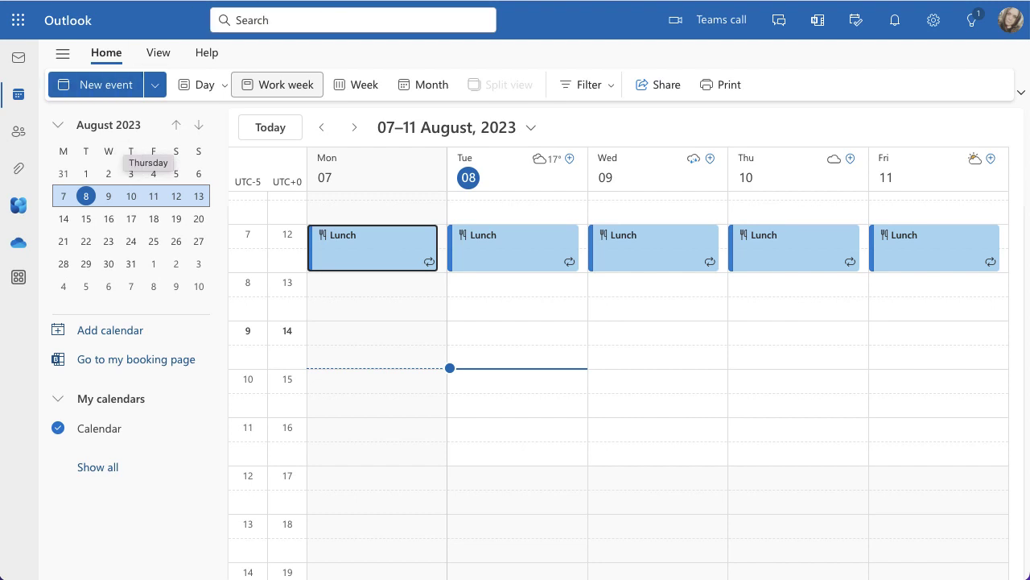
# Move Wednesday's Lunch occurrence one hour later to start at 13:00.
pyautogui.moveTo(621, 252); pyautogui.dragTo(619, 283)
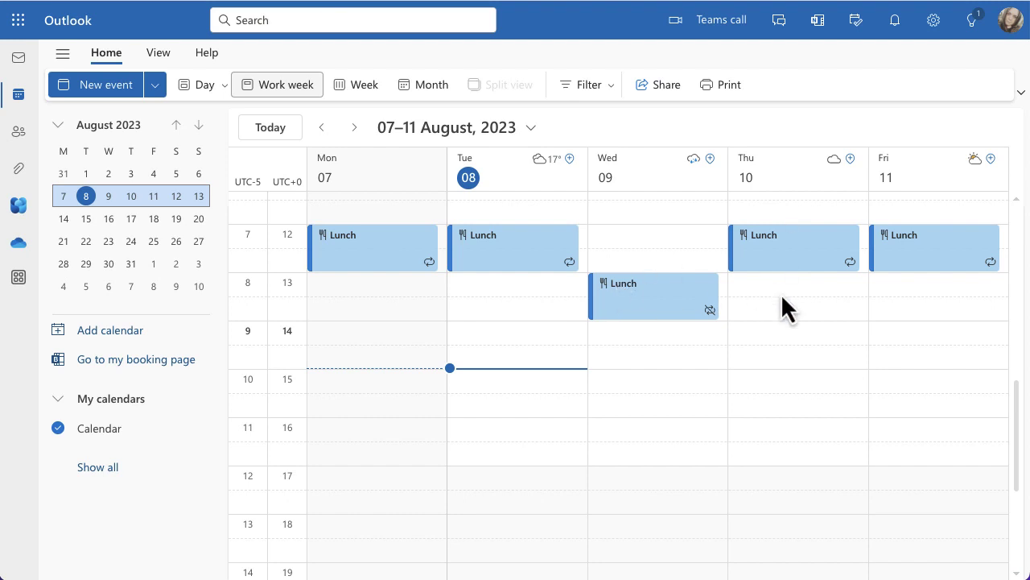
pyautogui.scroll(1, 800, 306)
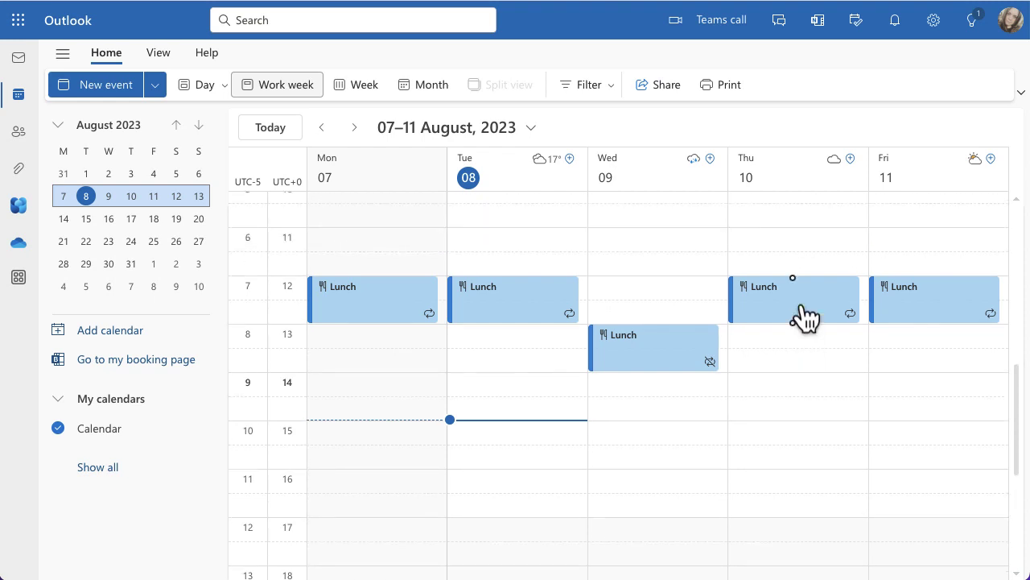
# Create an event on Wednesday 9 August 2023 starting at 10:00 and title it Project Meeting.
pyautogui.click(651, 214)
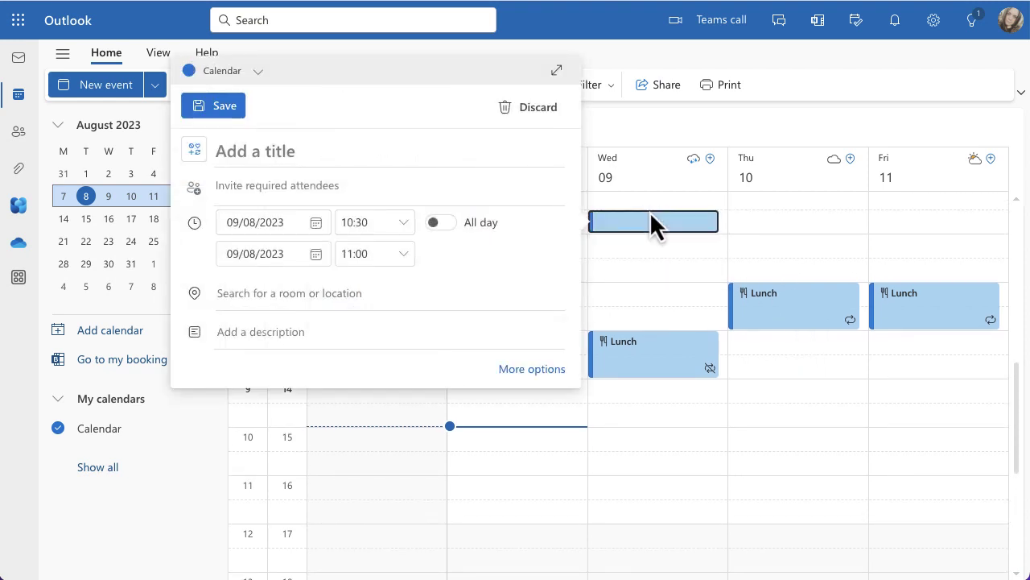
pyautogui.click(650, 211)
pyautogui.click(131, 178)
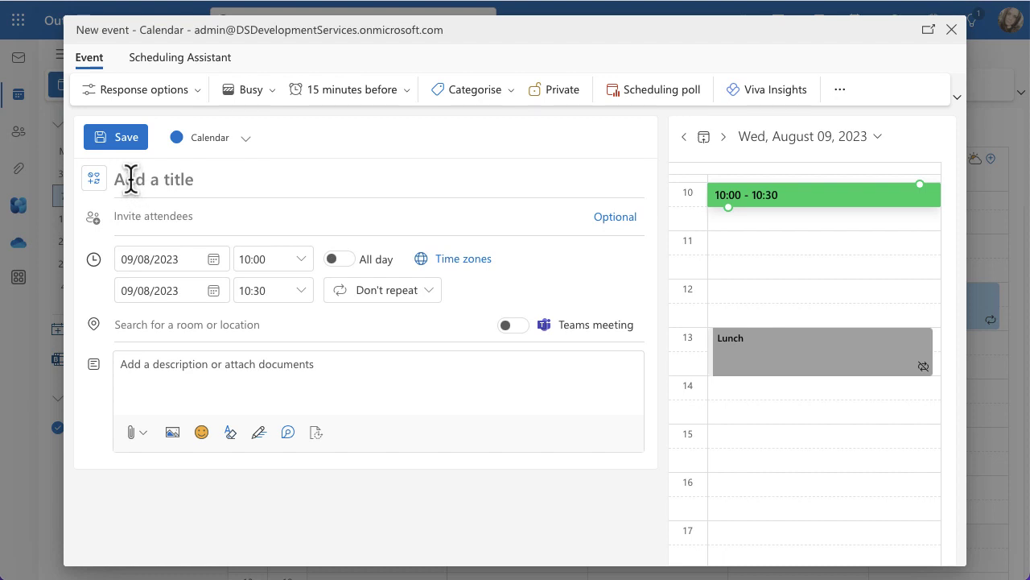
pyautogui.write('Project M')
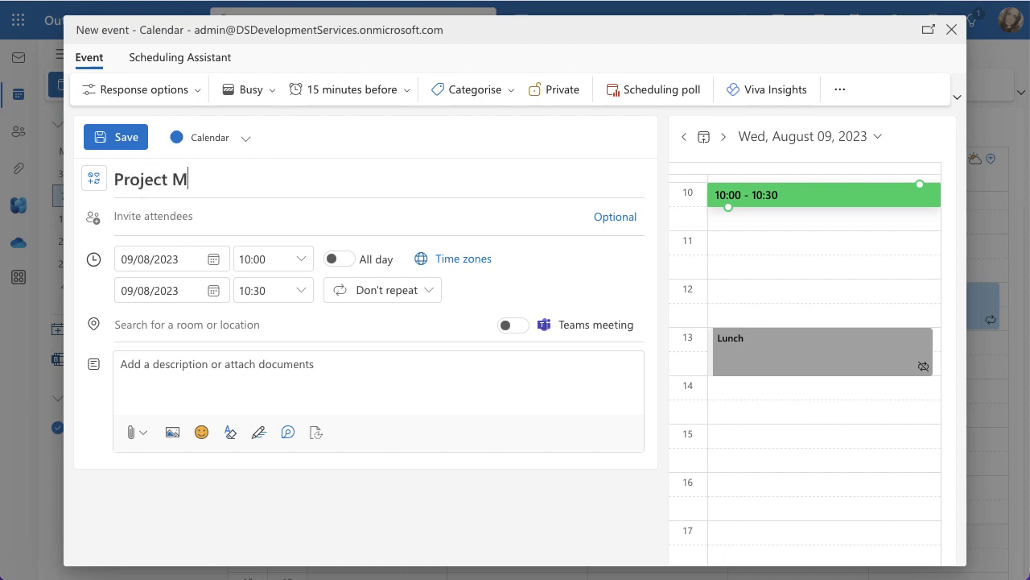
pyautogui.write('eeting')
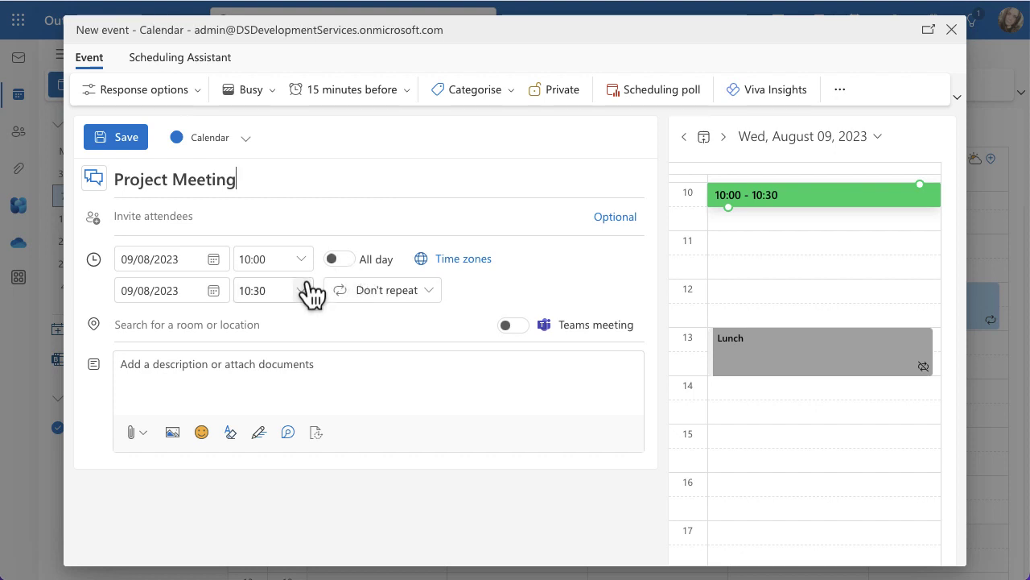
# Make Project Meeting a Teams meeting ending at 11:30 and save it.
pyautogui.click(518, 326)
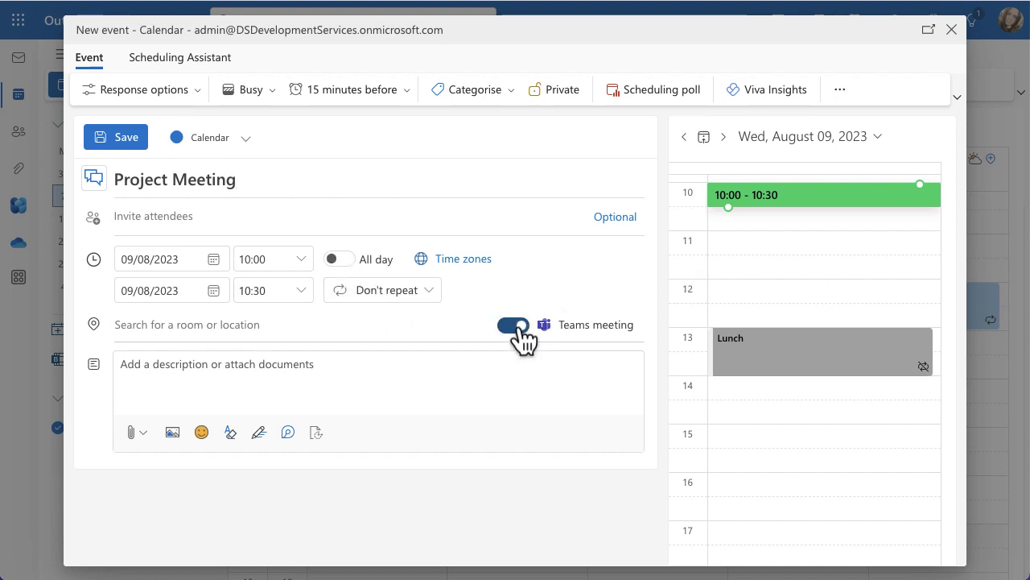
pyautogui.click(304, 291)
pyautogui.click(298, 375)
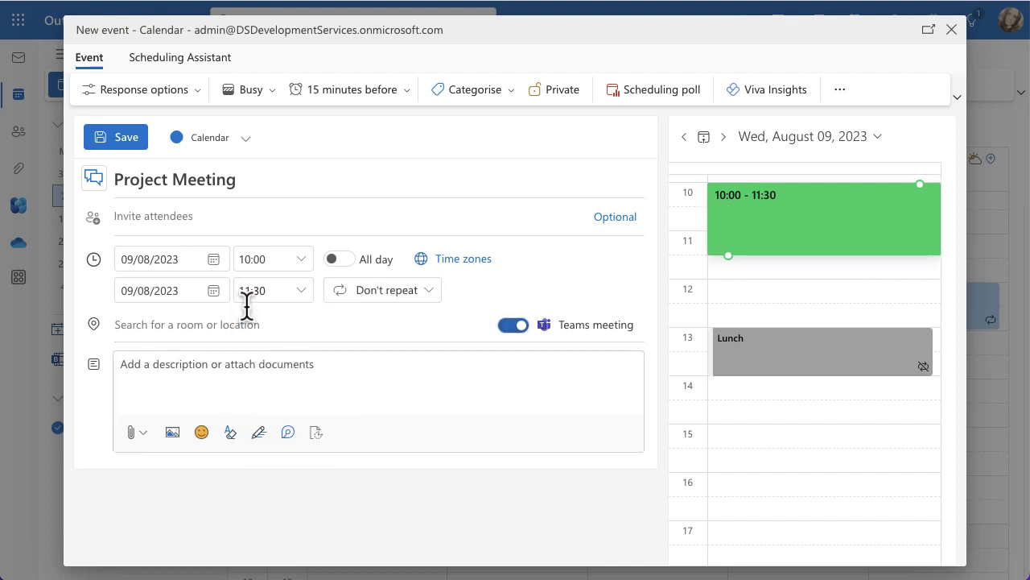
pyautogui.click(126, 138)
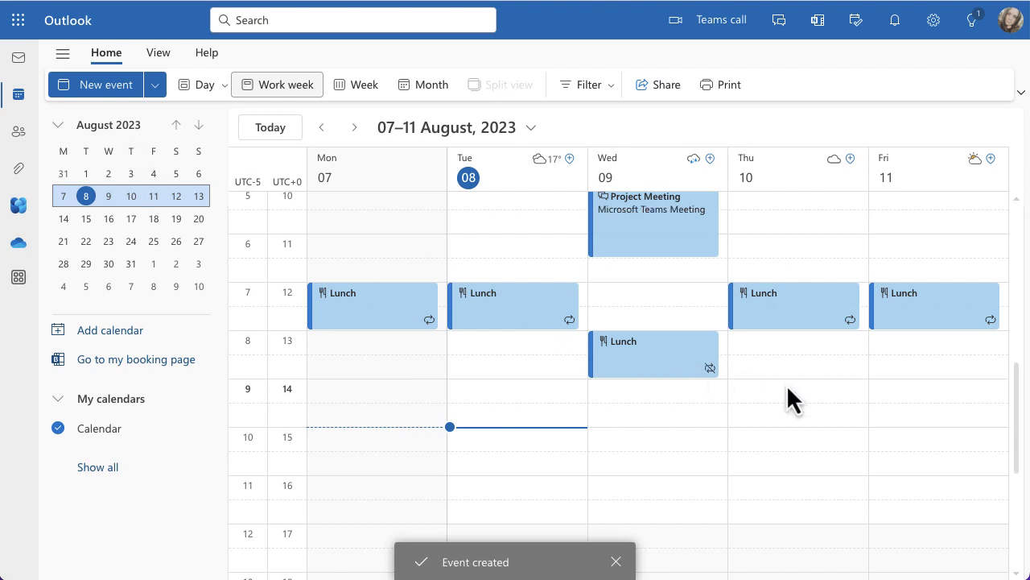
# Assign the Green category to the Project Meeting event and save the change.
pyautogui.scroll(1, 787, 384)
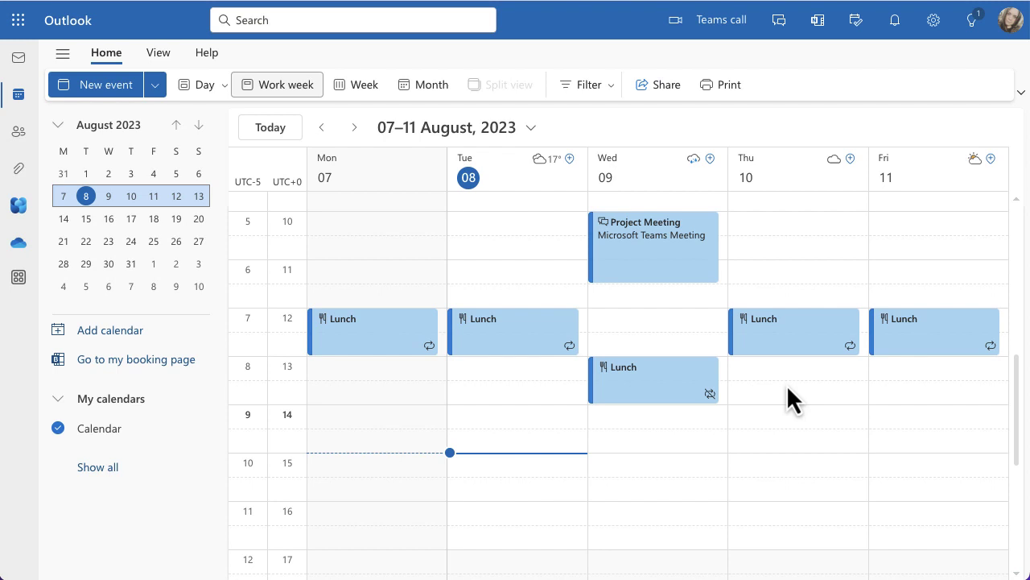
pyautogui.click(679, 271)
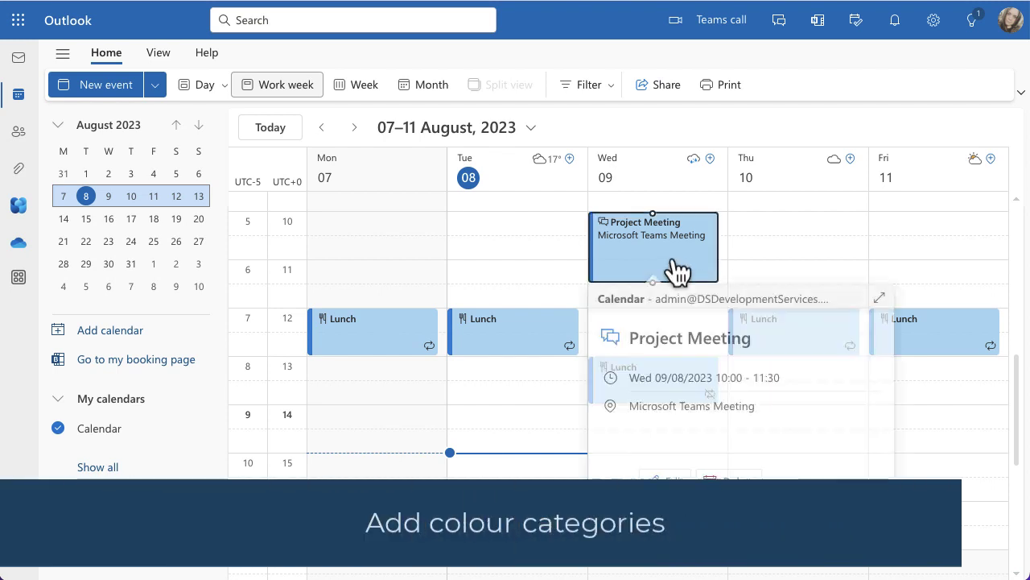
pyautogui.click(665, 482)
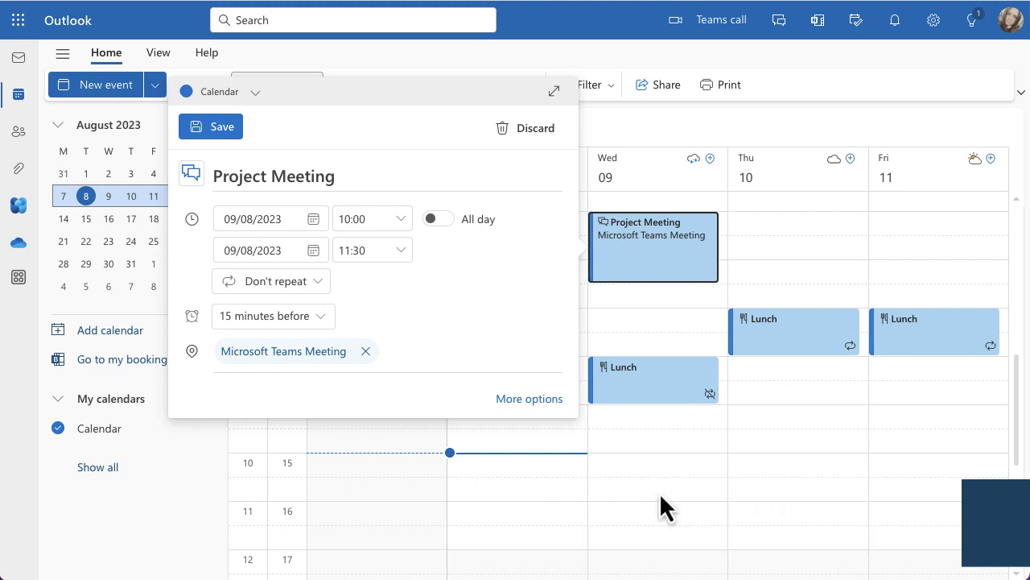
pyautogui.click(533, 399)
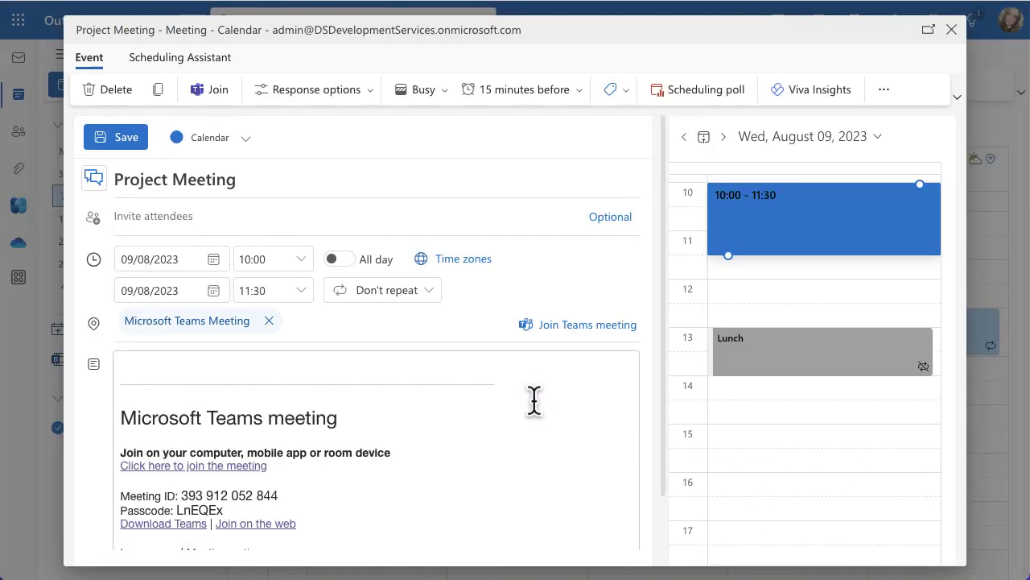
pyautogui.click(621, 95)
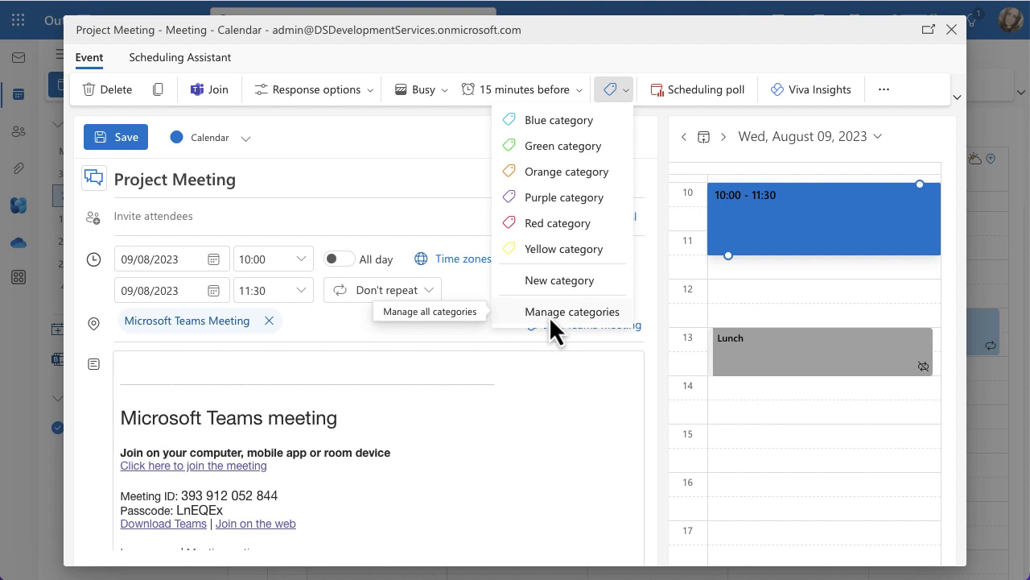
pyautogui.click(548, 146)
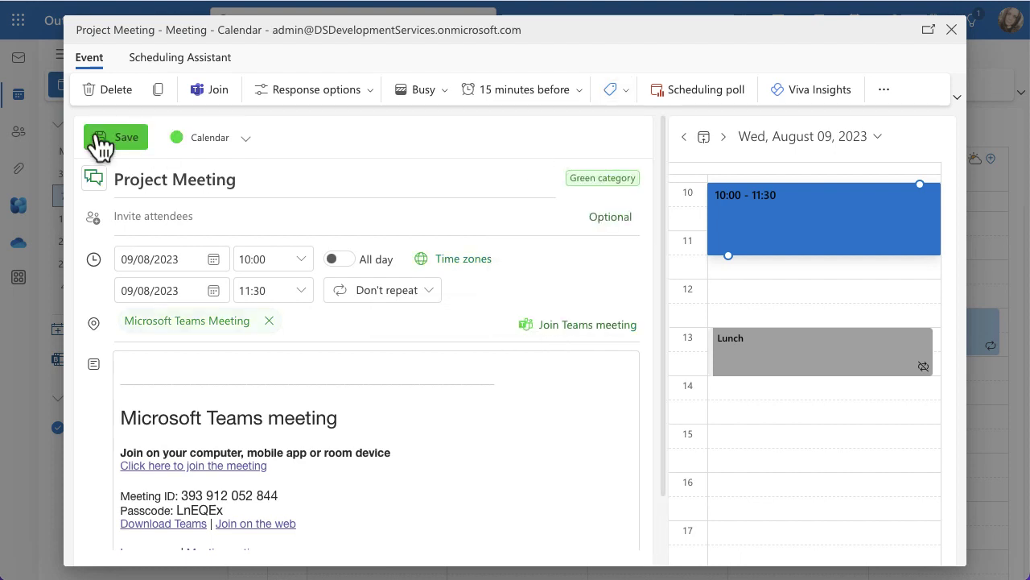
pyautogui.click(125, 141)
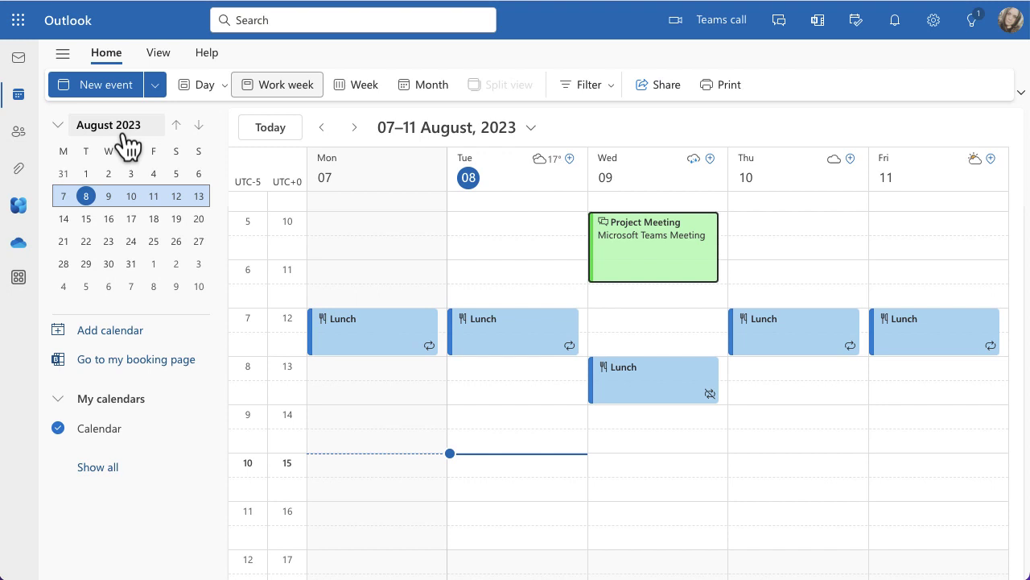
# Assign the Yellow category to all events in the Lunch series and to Wednesday's separately moved Lunch.
pyautogui.click(355, 344)
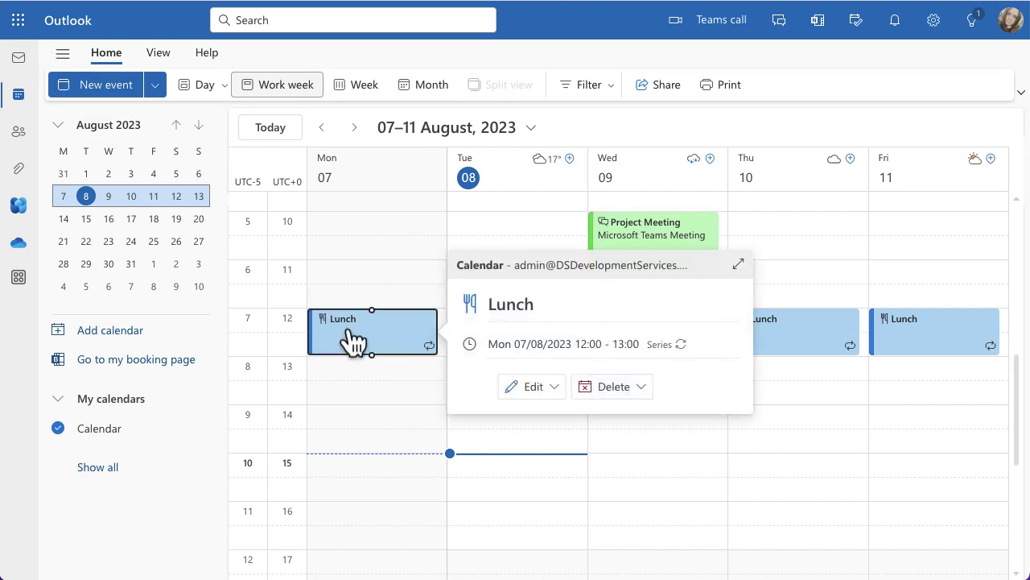
pyautogui.click(555, 388)
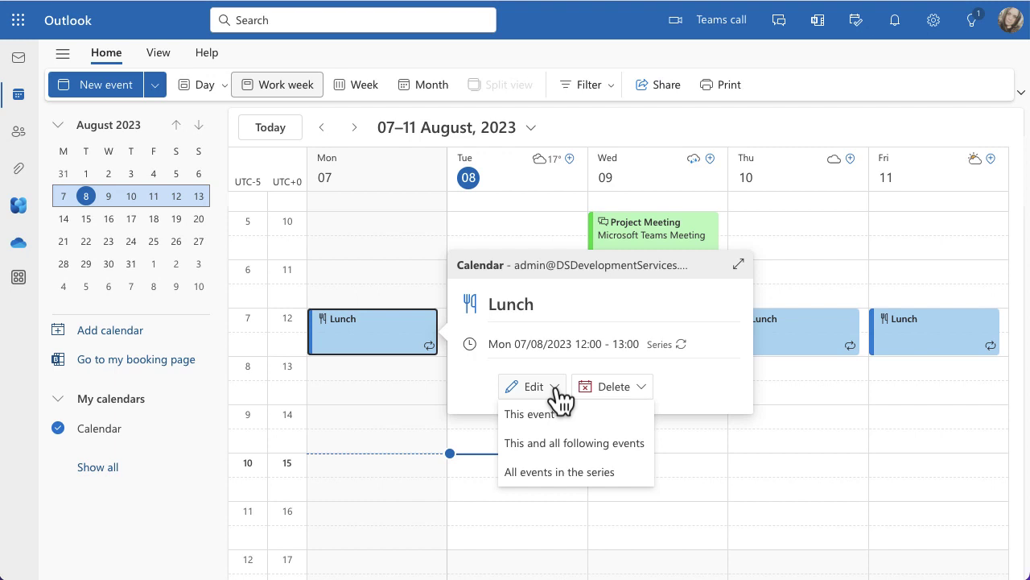
pyautogui.click(550, 475)
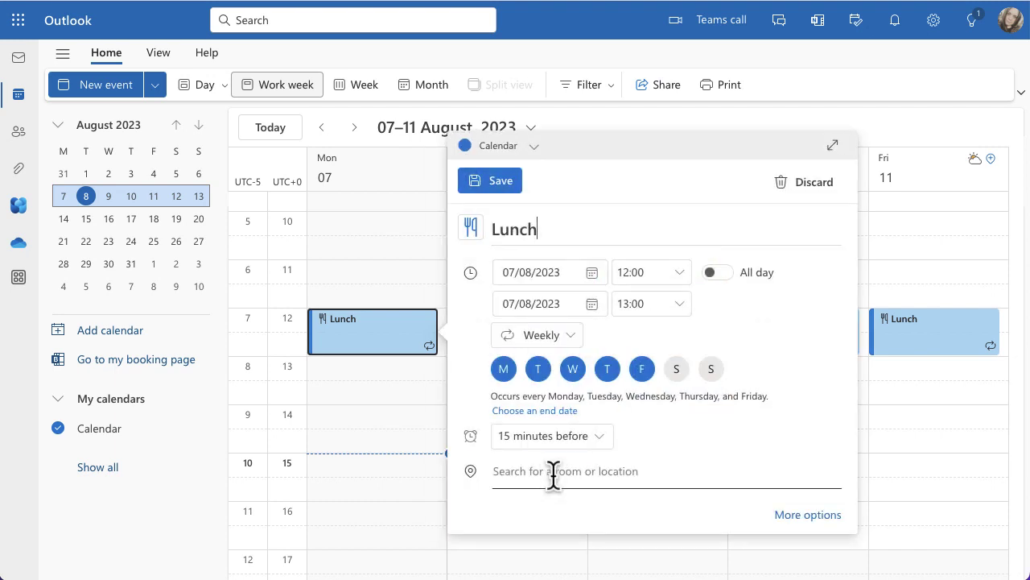
pyautogui.click(792, 519)
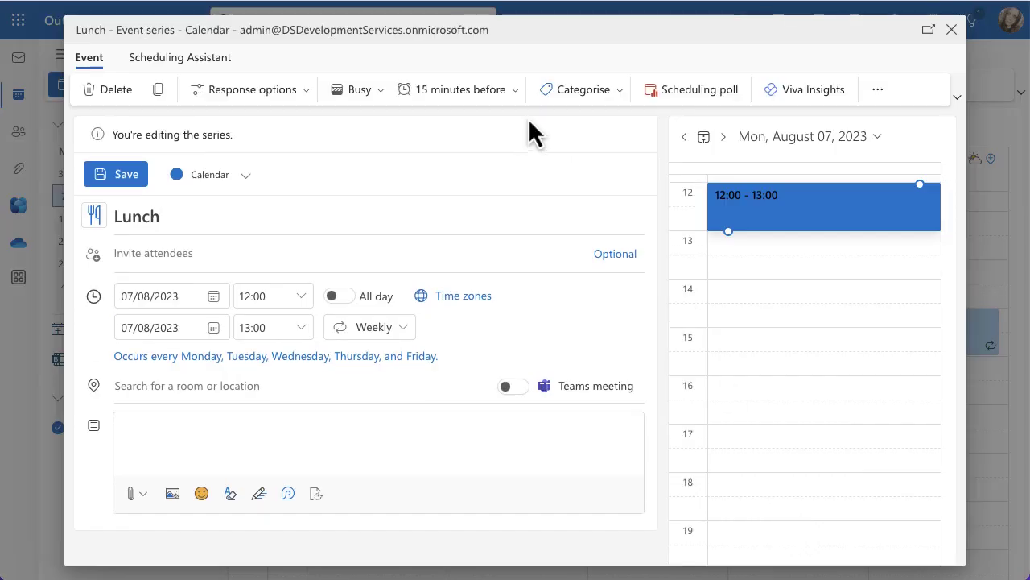
pyautogui.click(621, 91)
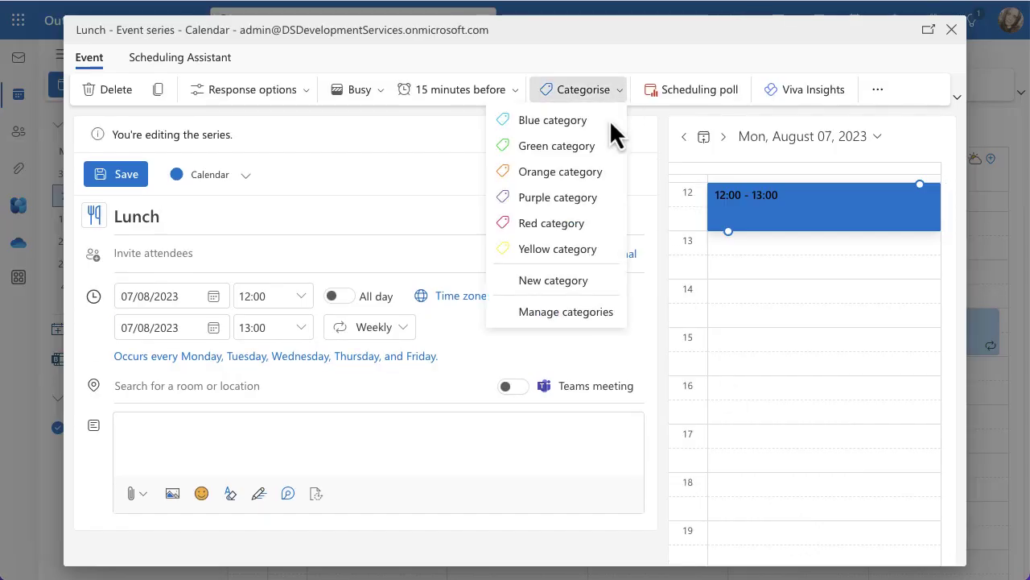
pyautogui.click(542, 253)
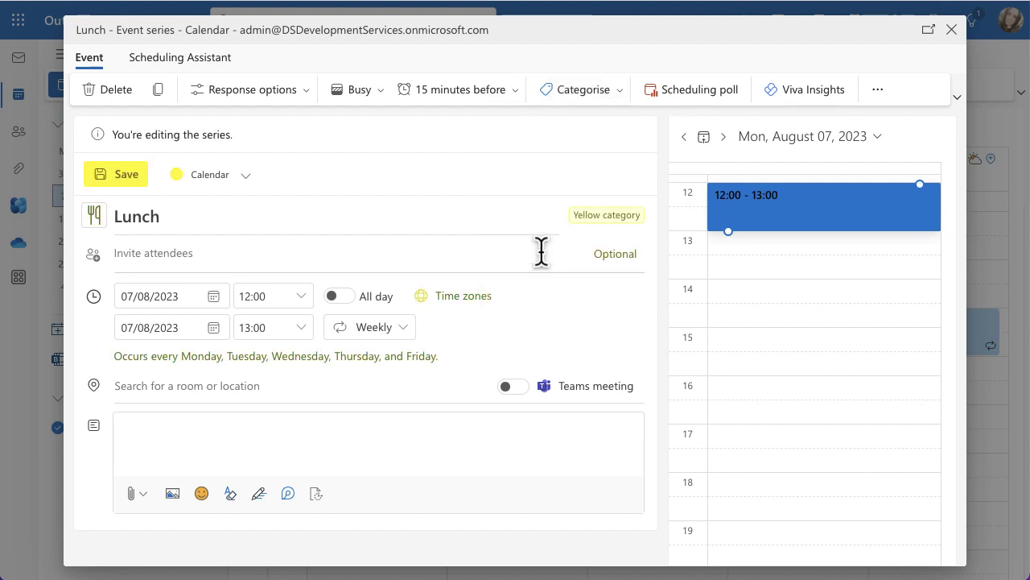
pyautogui.click(126, 175)
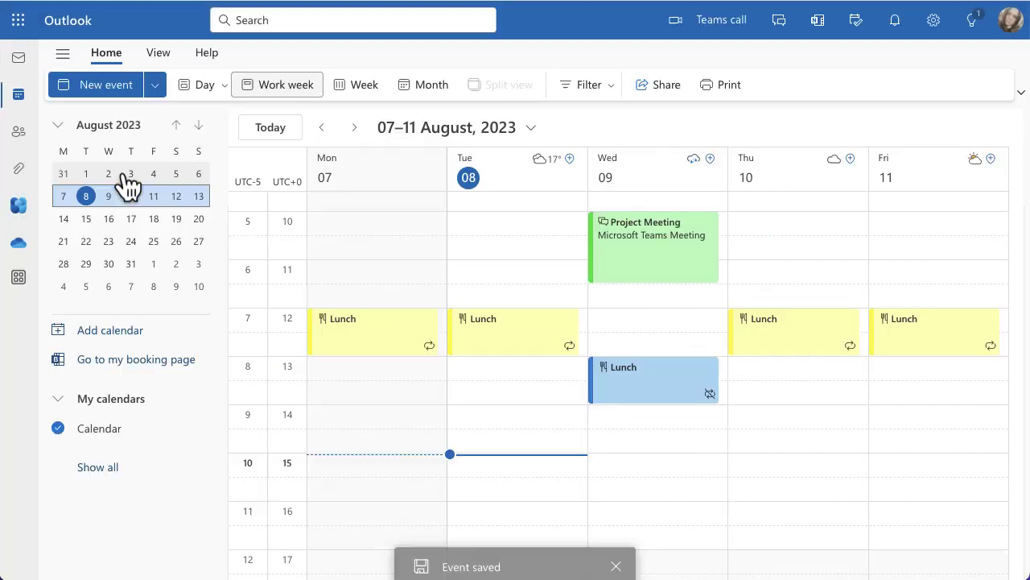
pyautogui.click(664, 395)
pyautogui.click(771, 407)
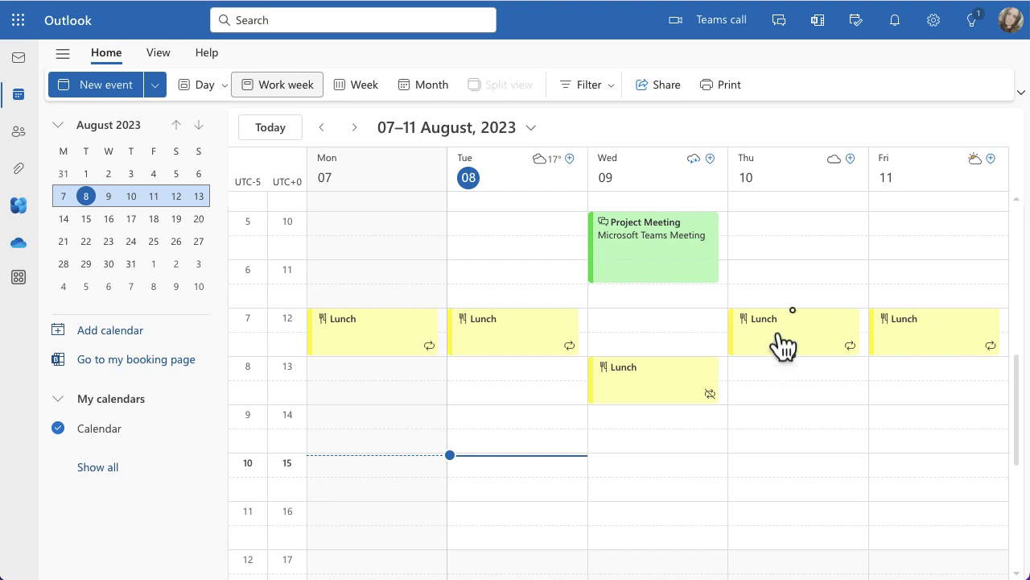
# Start a new event on Friday 11 August 2023 at 14:00 and set its end time to 14:45.
pyautogui.click(898, 413)
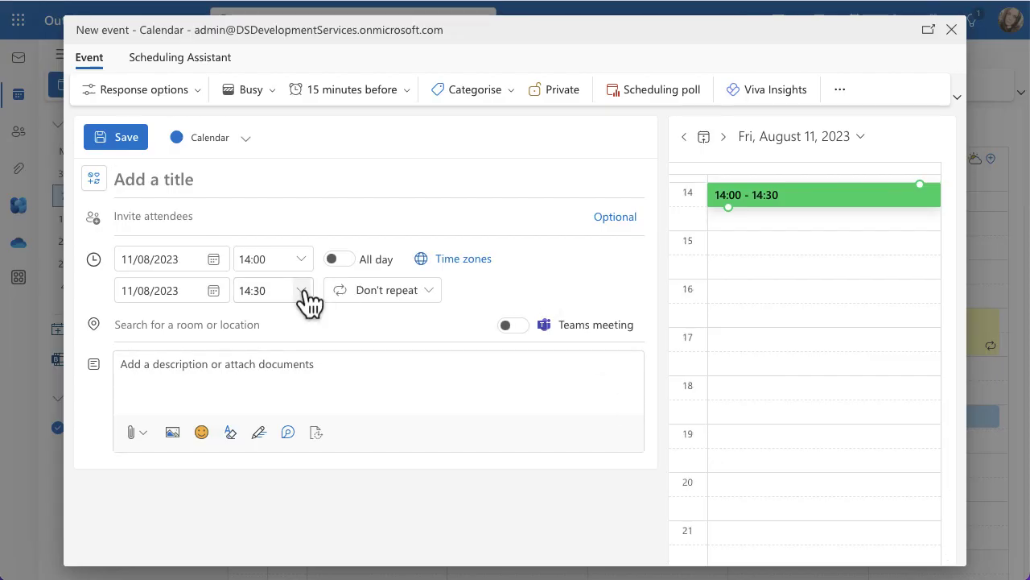
pyautogui.click(304, 291)
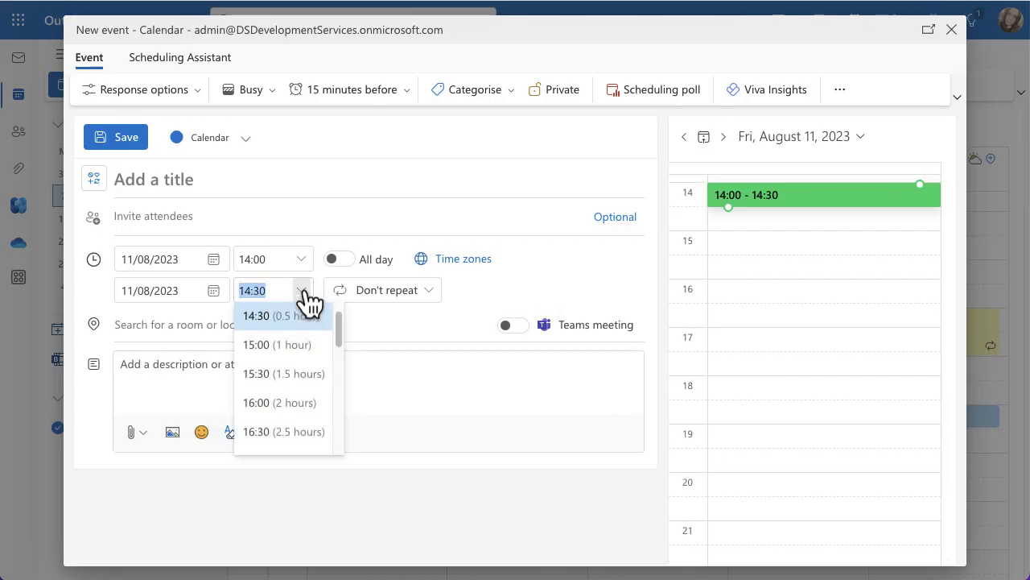
pyautogui.moveTo(338, 334); pyautogui.dragTo(340, 322)
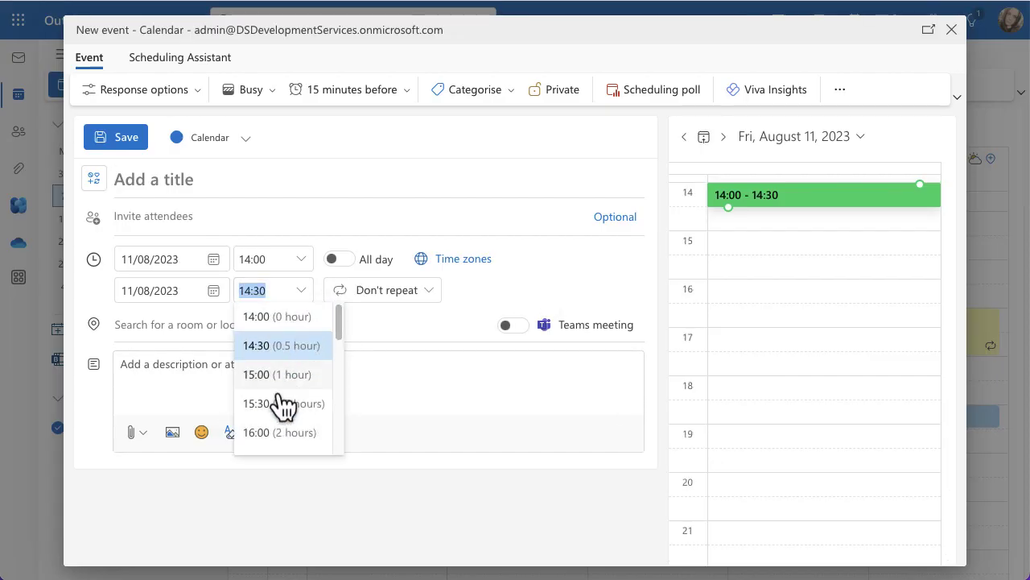
pyautogui.click(272, 291)
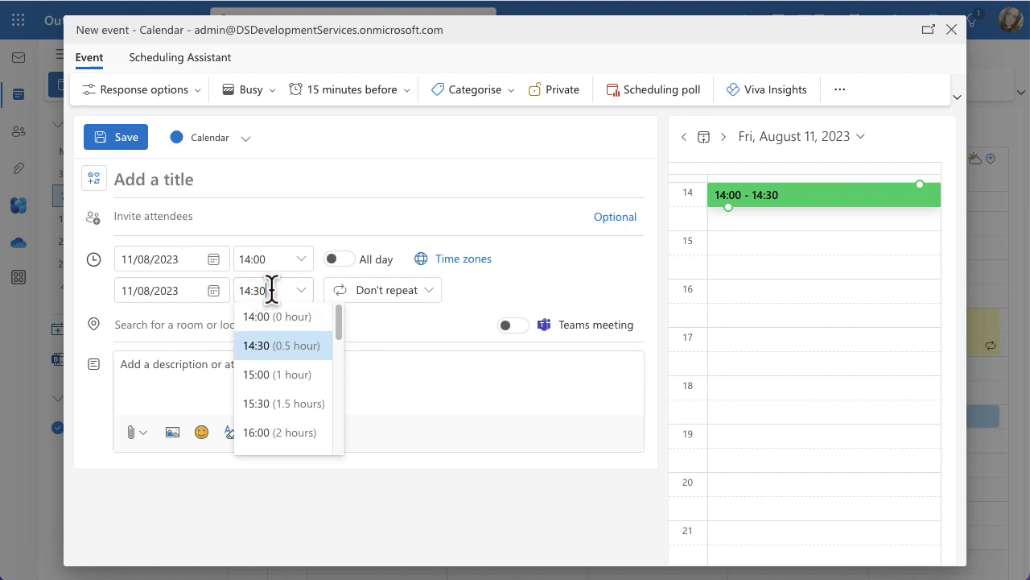
pyautogui.press('BackSpace')
pyautogui.press('BackSpace')
pyautogui.write('45')
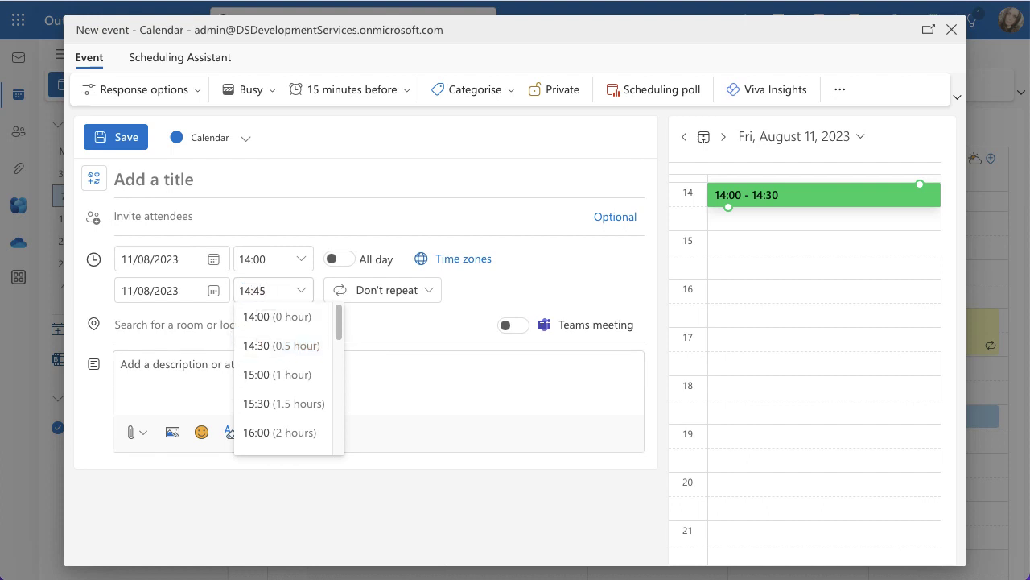
pyautogui.click(408, 165)
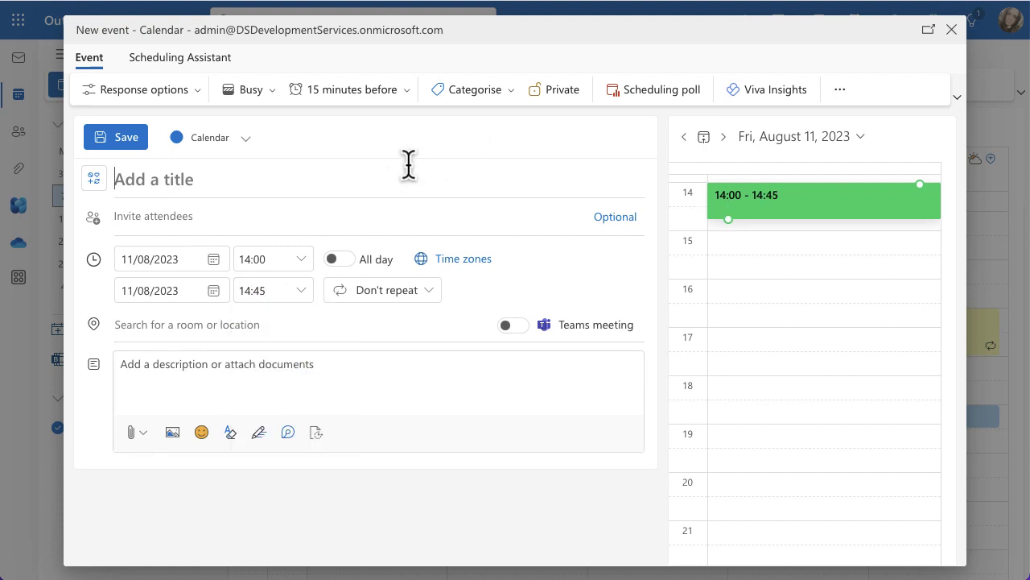
# Title the Friday event 121 Meeting, assign it the Purple category and save it.
pyautogui.write('12')
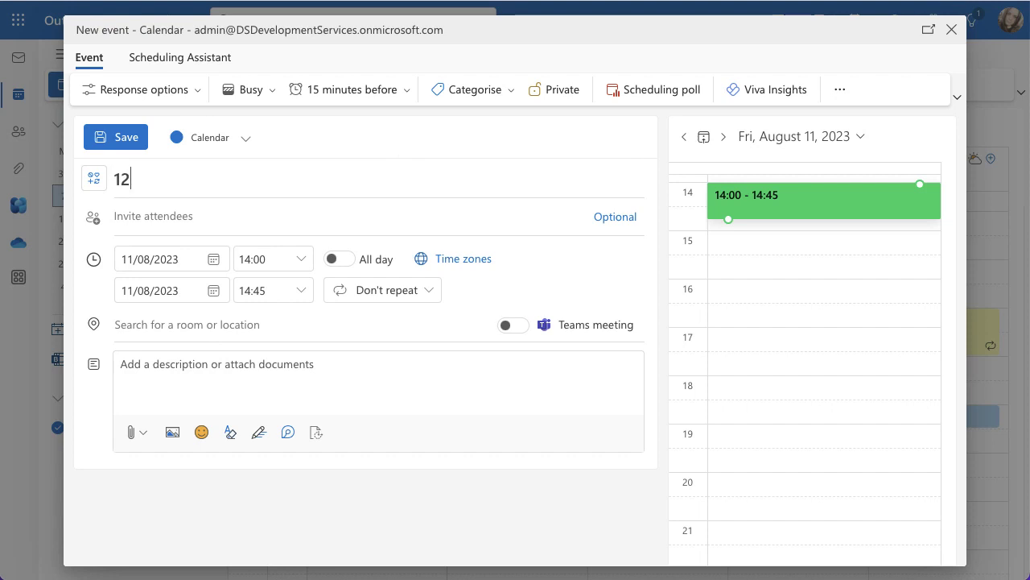
pyautogui.write('1 Meeting')
pyautogui.click(500, 93)
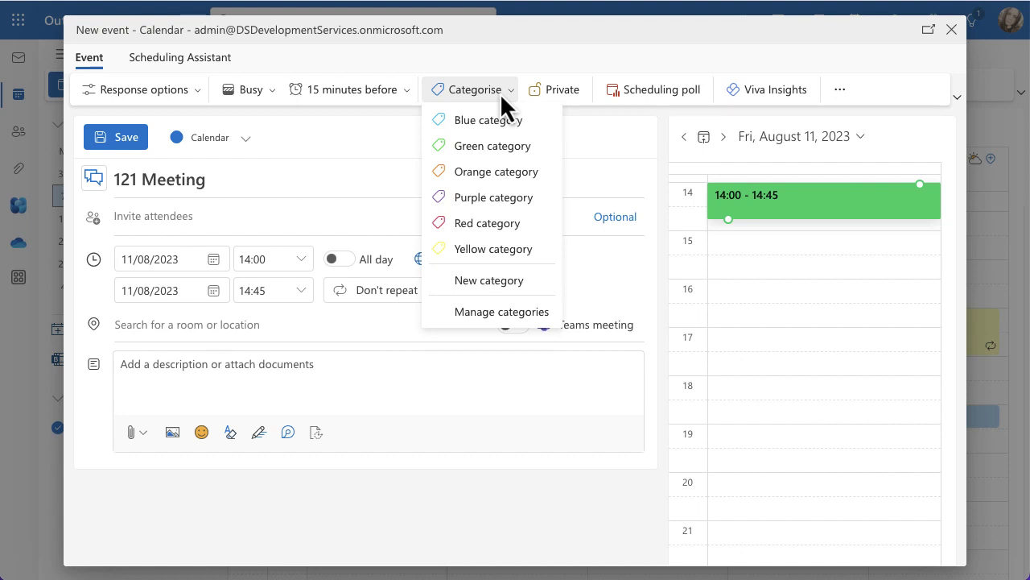
pyautogui.click(496, 200)
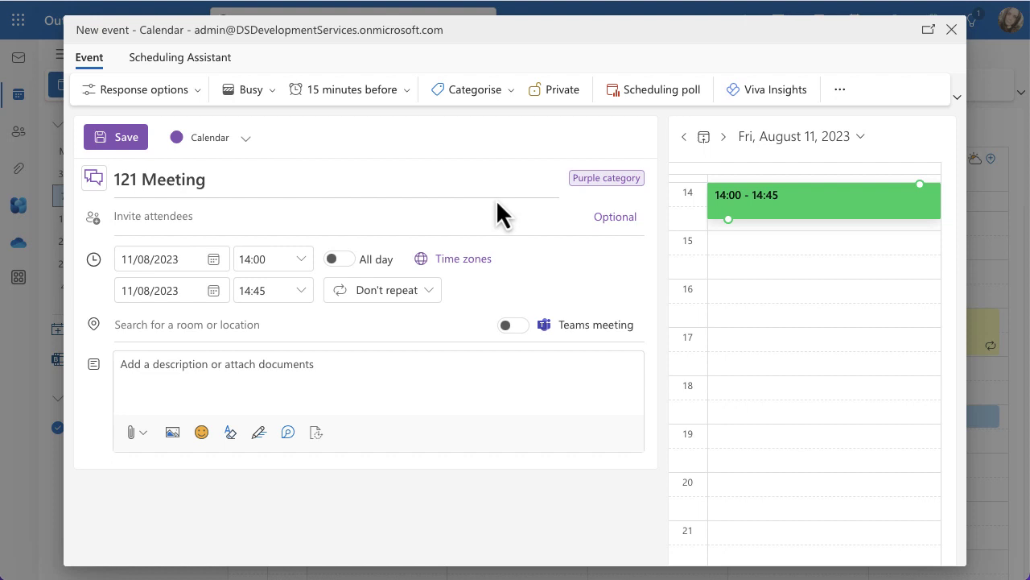
pyautogui.click(126, 143)
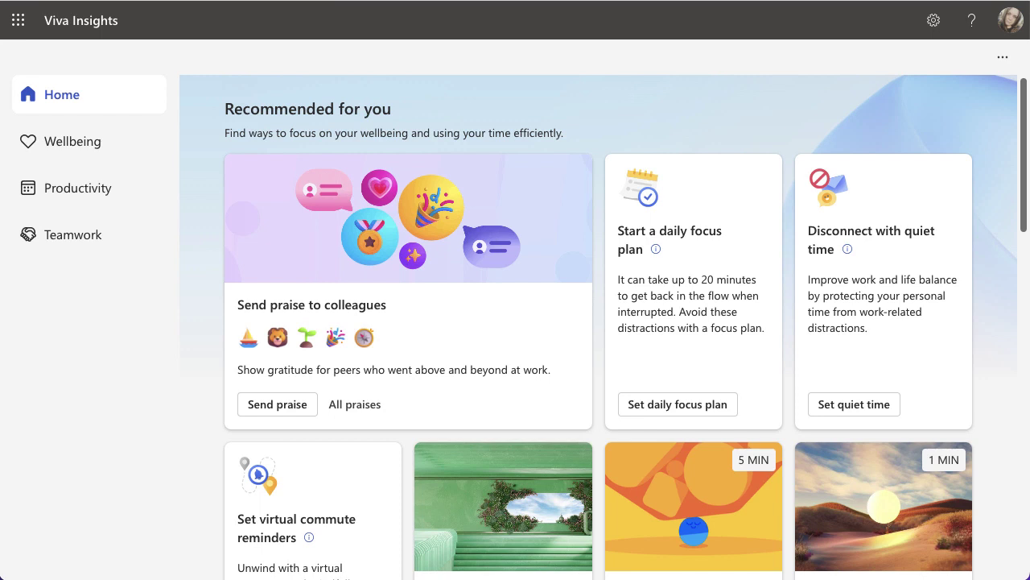
# Set up a daily focus plan in Viva Insights and open the plan's settings.
pyautogui.click(671, 409)
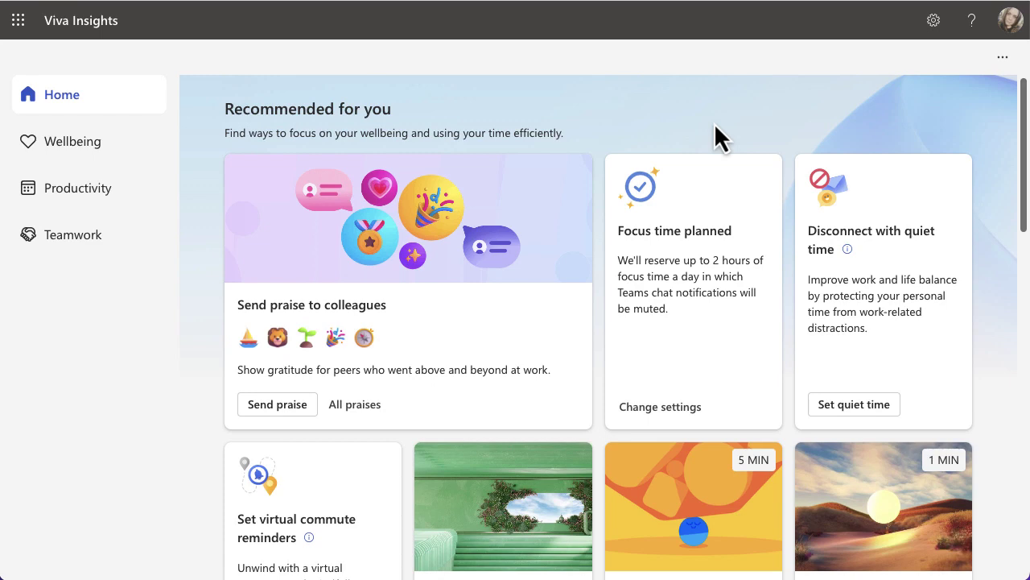
pyautogui.click(679, 408)
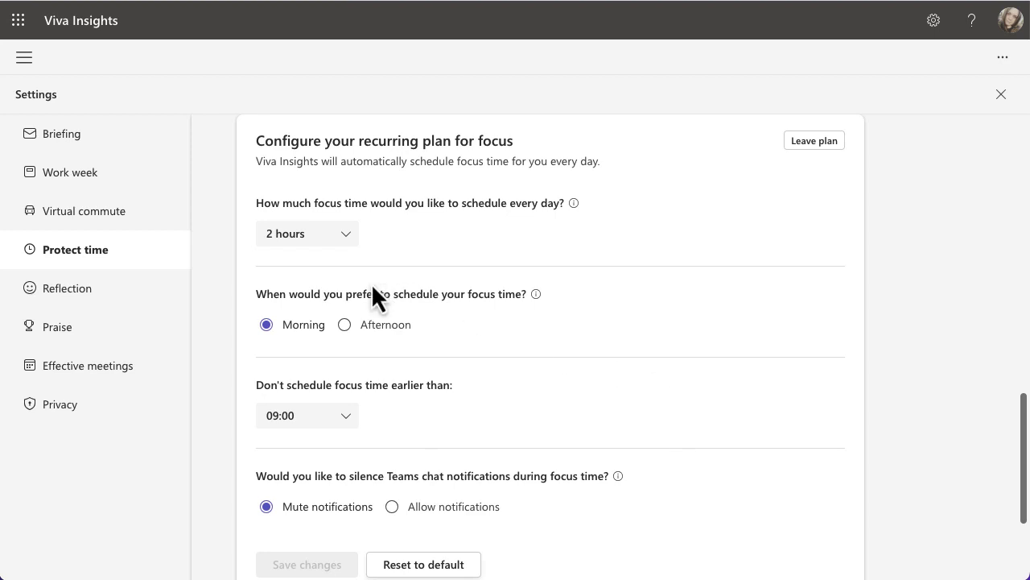
# Examine the recurring focus plan's duration, preferred time, earliest start and notification options, plus the no-meeting day settings.
pyautogui.click(351, 235)
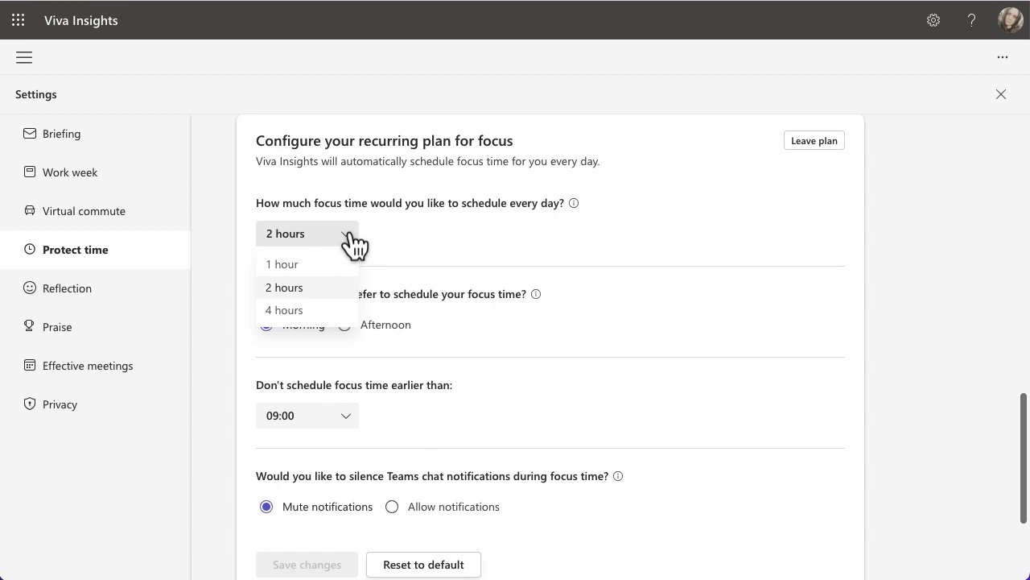
pyautogui.click(433, 254)
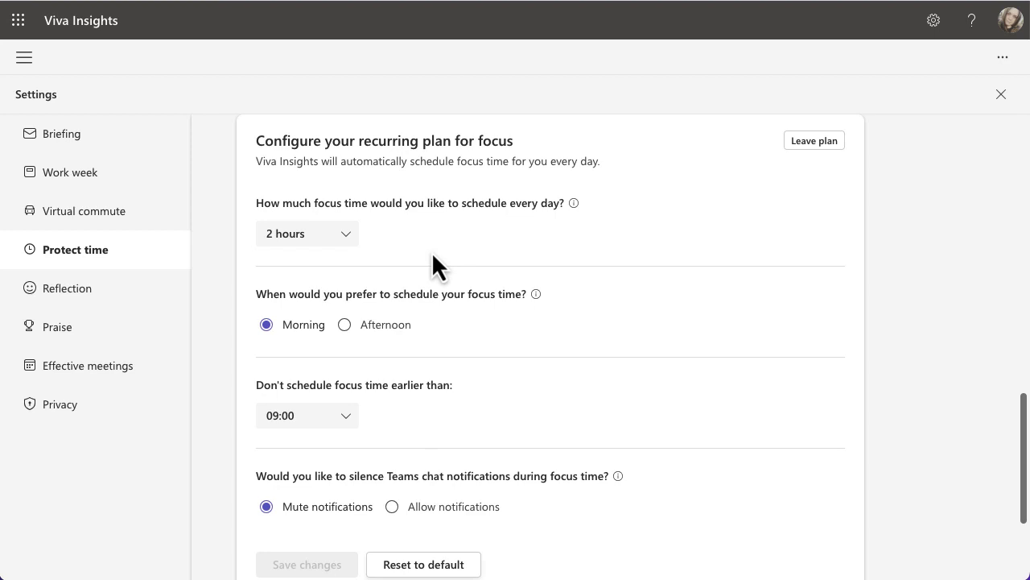
pyautogui.scroll(-2, 648, 386)
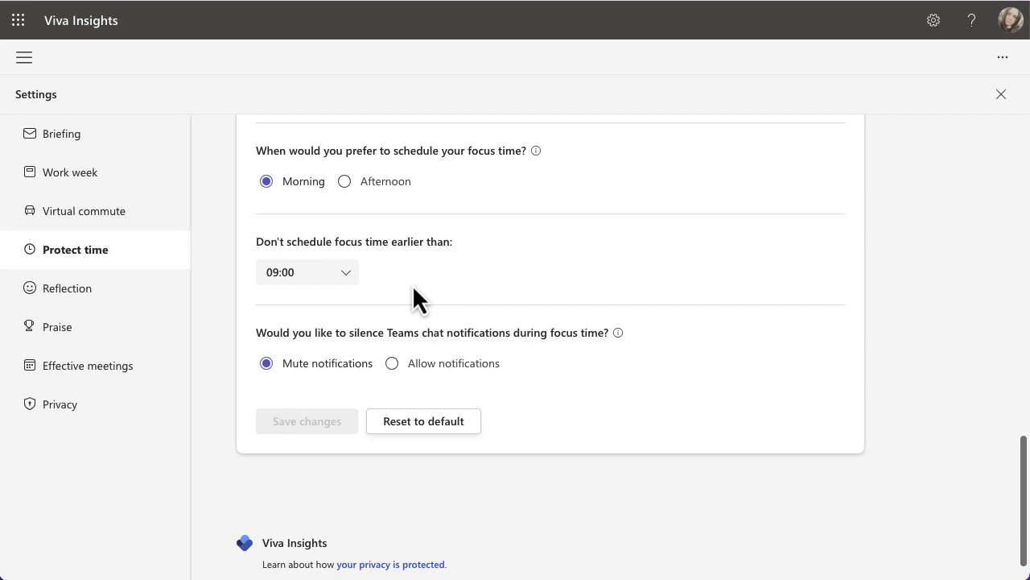
pyautogui.scroll(-1, 606, 413)
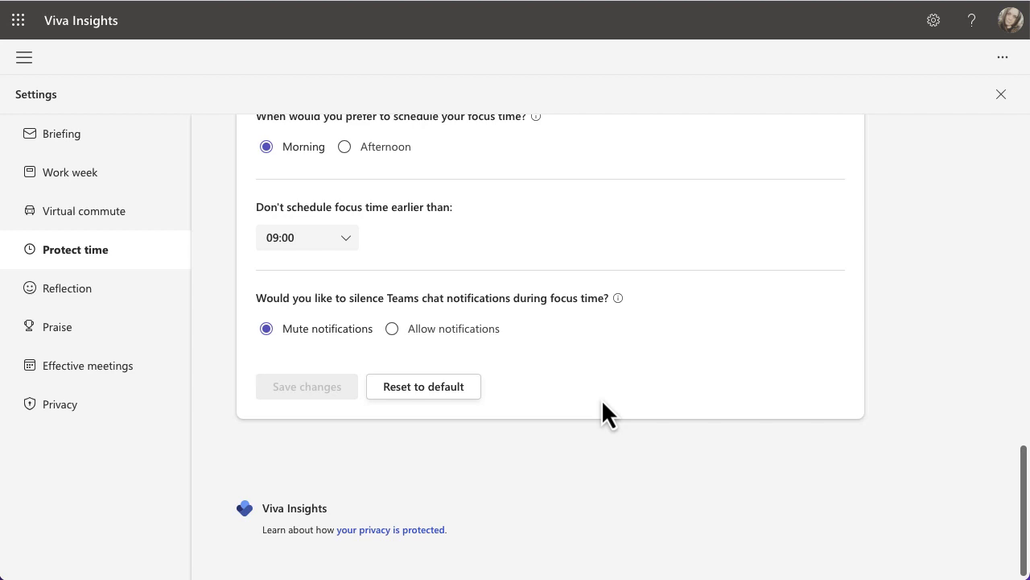
pyautogui.scroll(6, 602, 398)
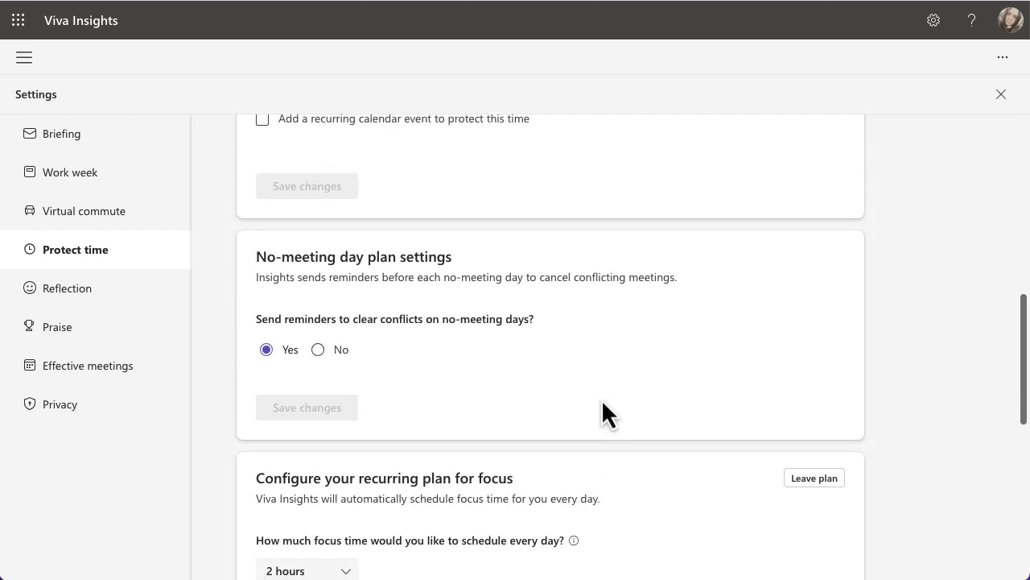
pyautogui.scroll(-1, 601, 399)
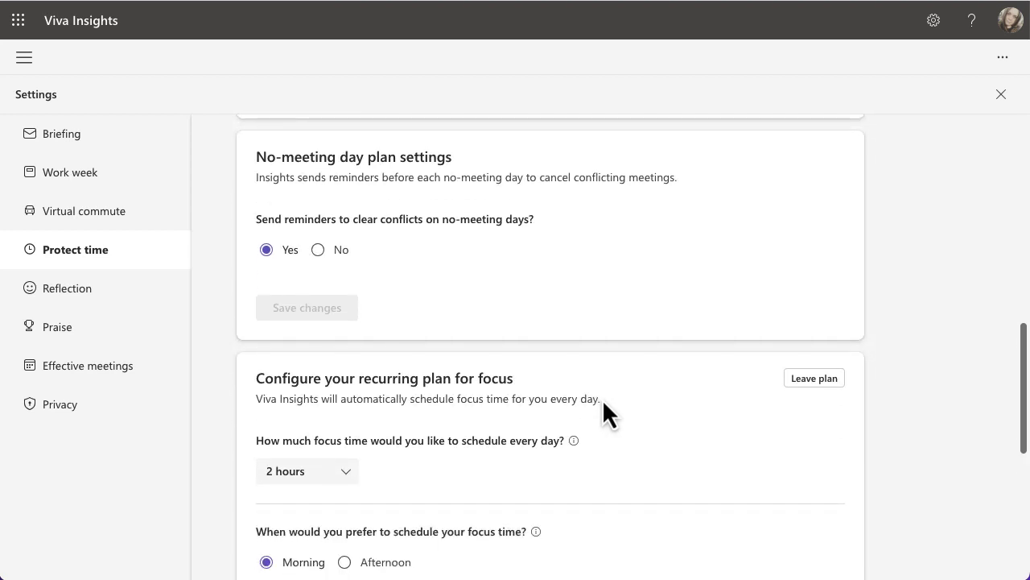